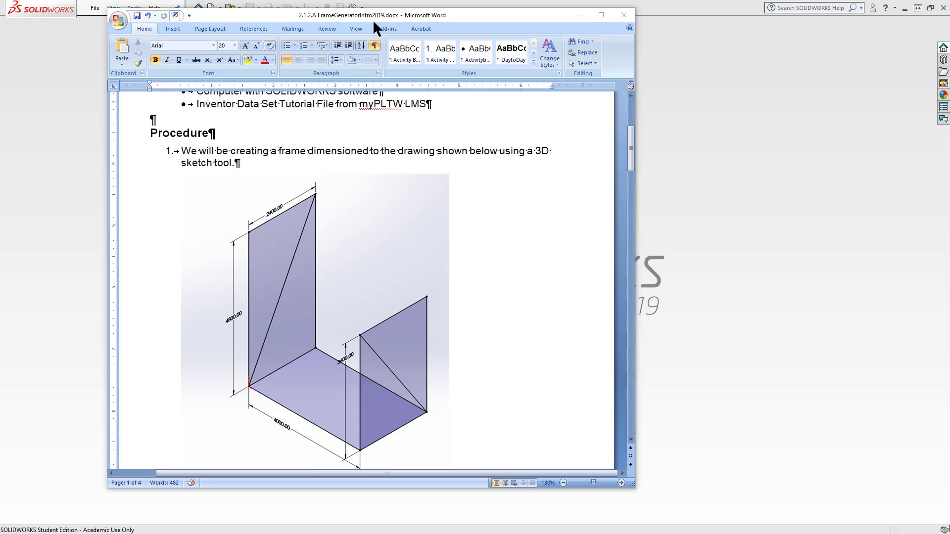
Create a new part document and set its units to MMGS (millimeter, gram, second)
left_click_drag(372, 16, 0, 23)
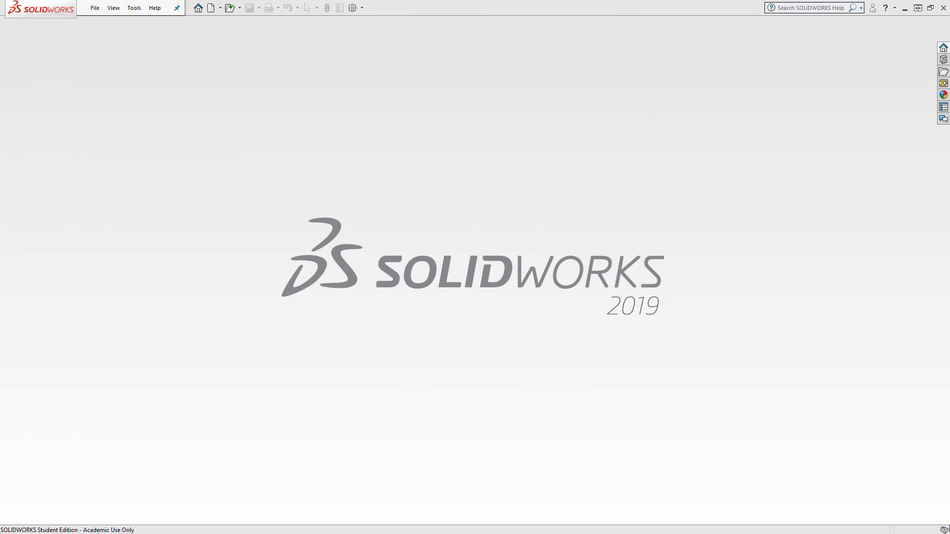
left_click(95, 9)
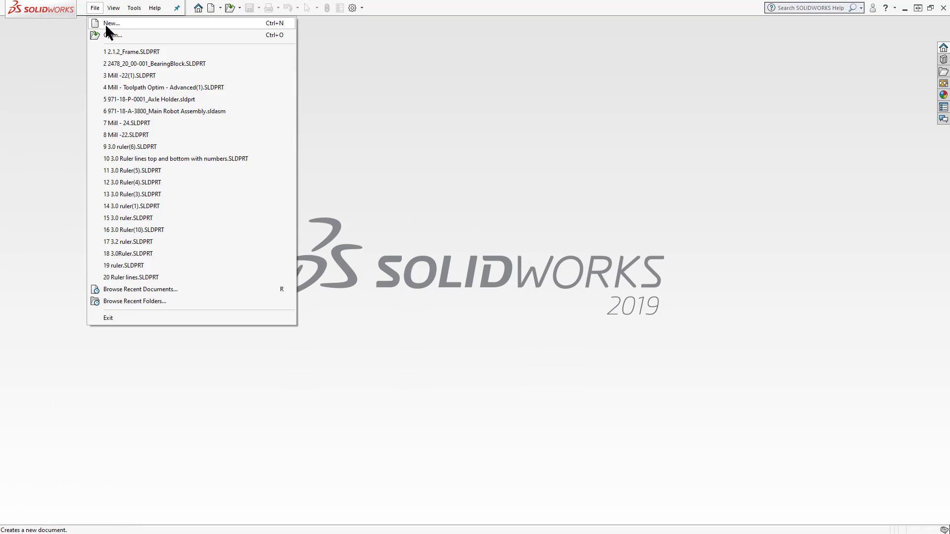
left_click(105, 23)
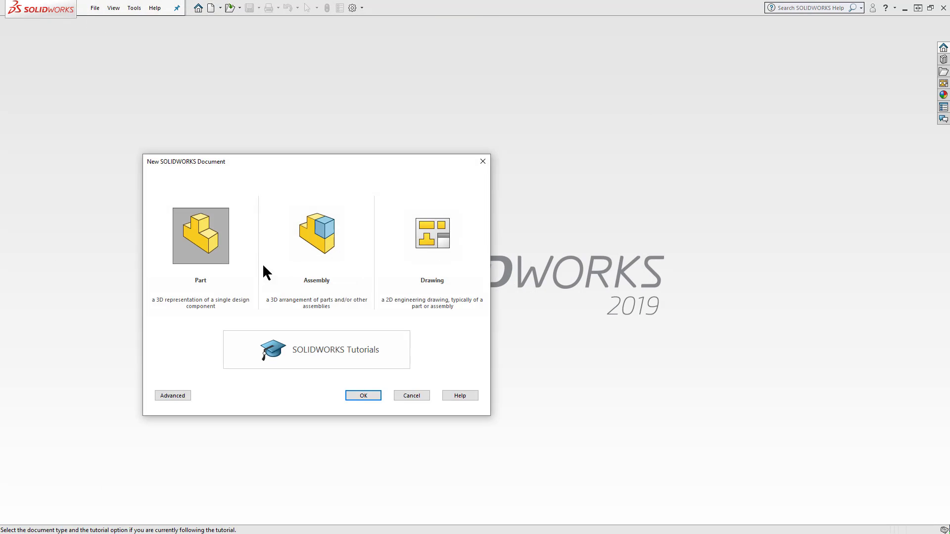
left_click(363, 396)
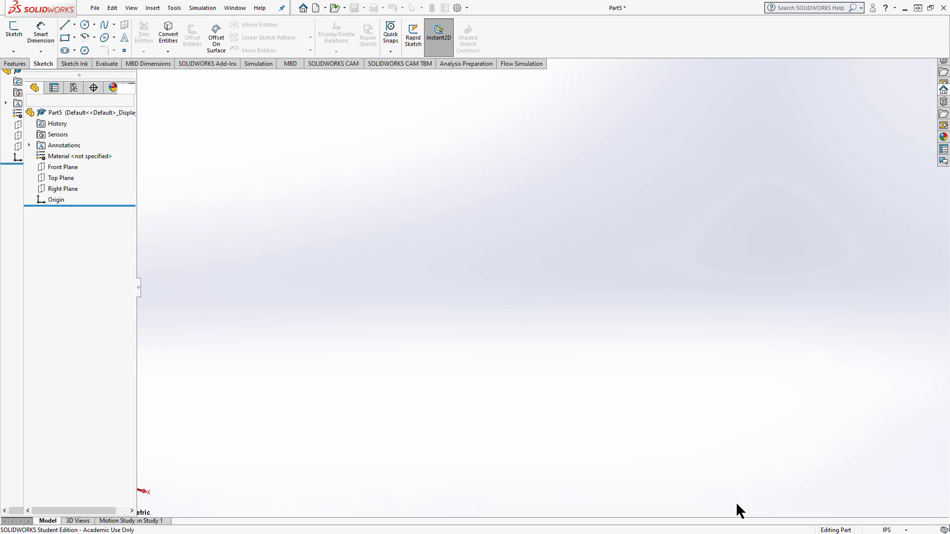
left_click(886, 530)
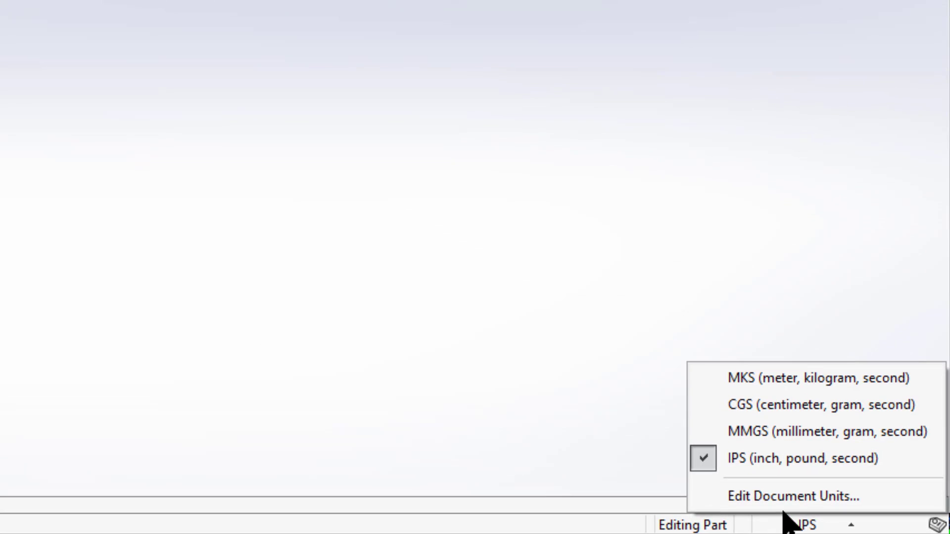
left_click(748, 433)
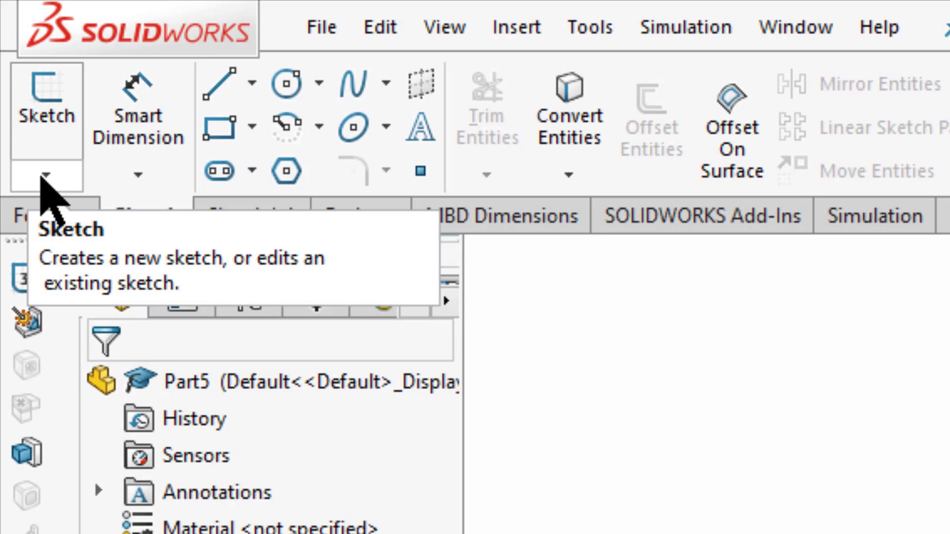
Start a 3D sketch with the Line tool and consult the reference frame drawing
left_click(46, 175)
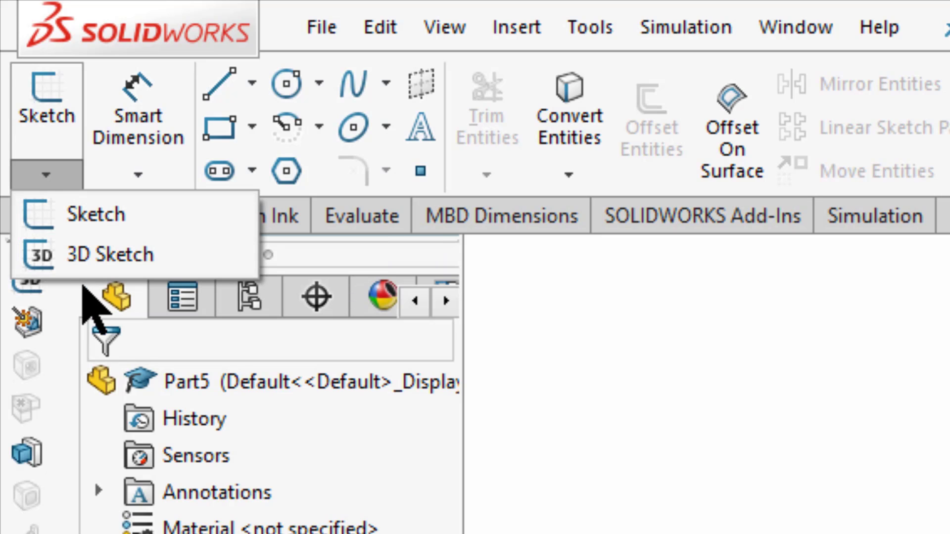
left_click(69, 255)
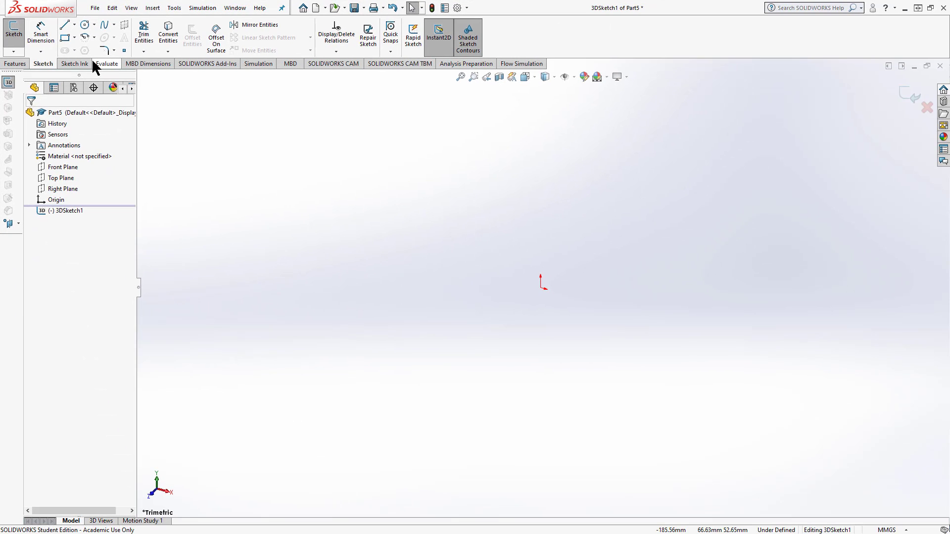
left_click(64, 25)
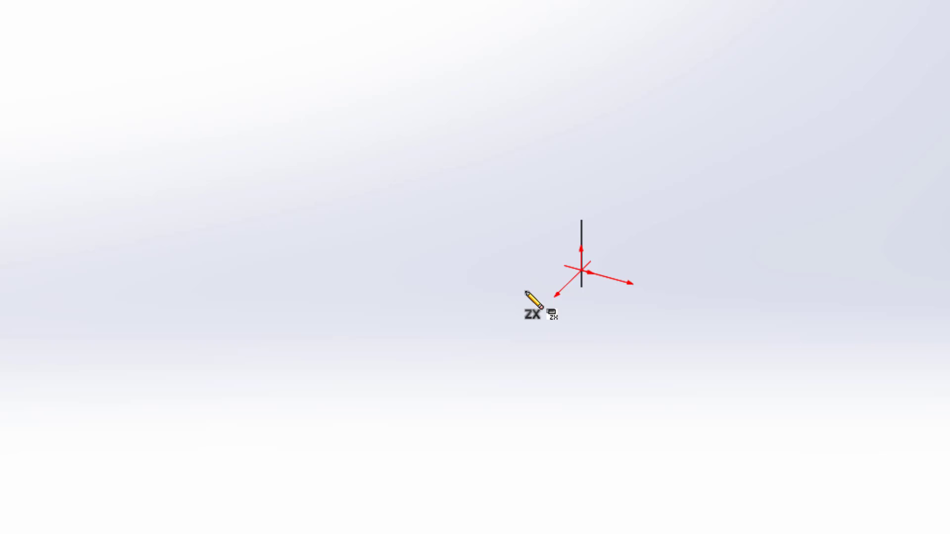
left_click_drag(0, 59, 510, 21)
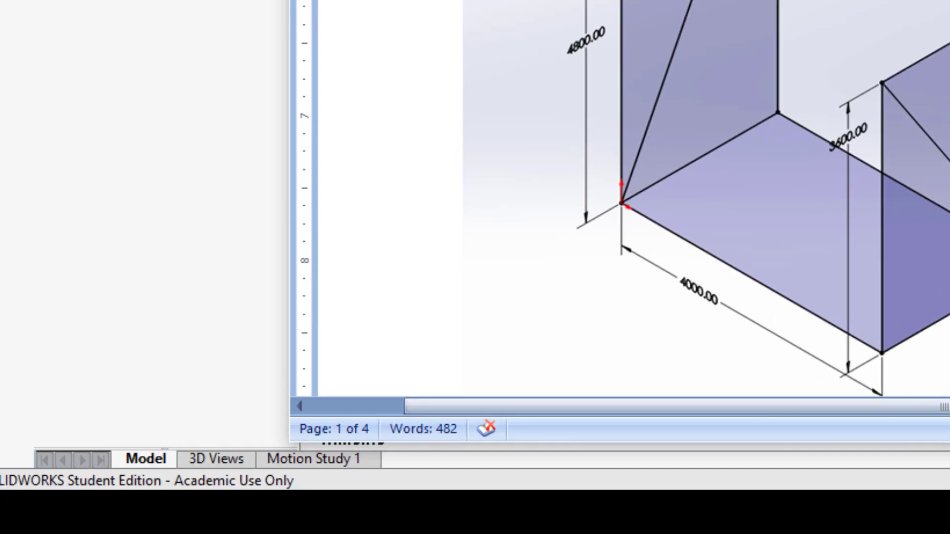
left_click_drag(340, 24, 0, 30)
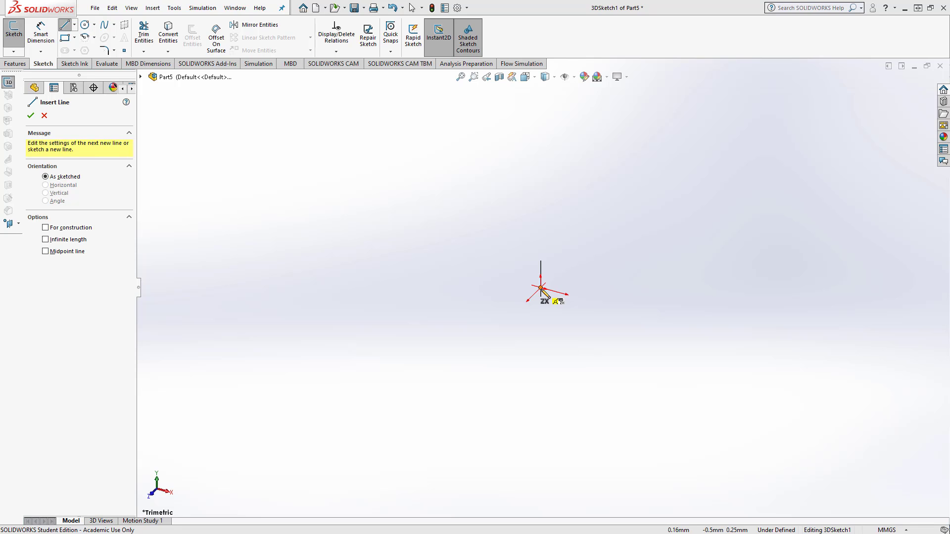
Draw a closed four-line base from the origin on the ZX plane, about 80.5 mm along X and 54 mm along Z
left_click(541, 289)
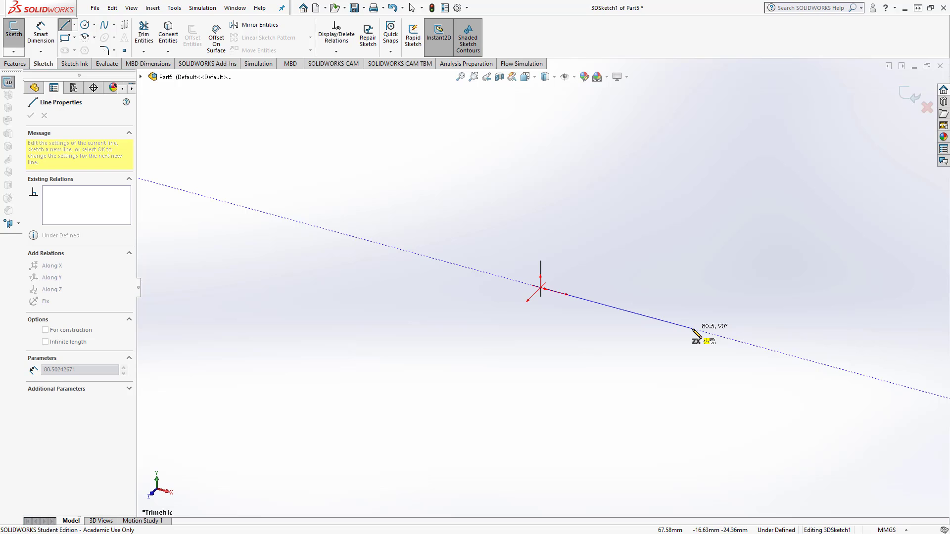
left_click(693, 329)
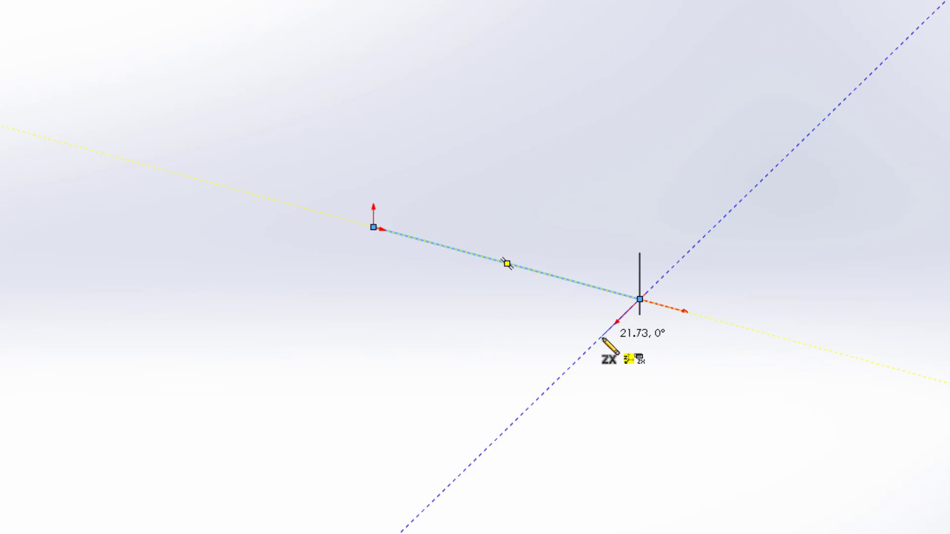
left_click(547, 392)
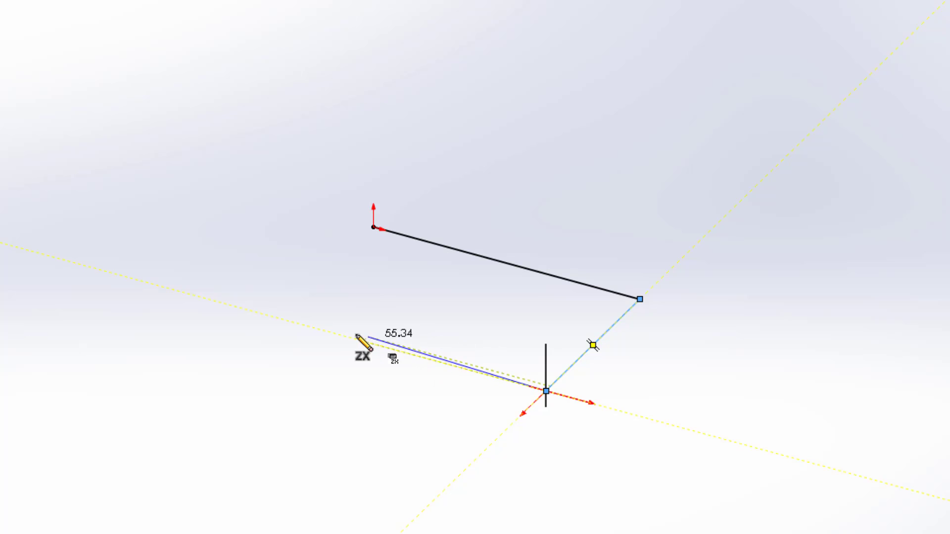
left_click(263, 314)
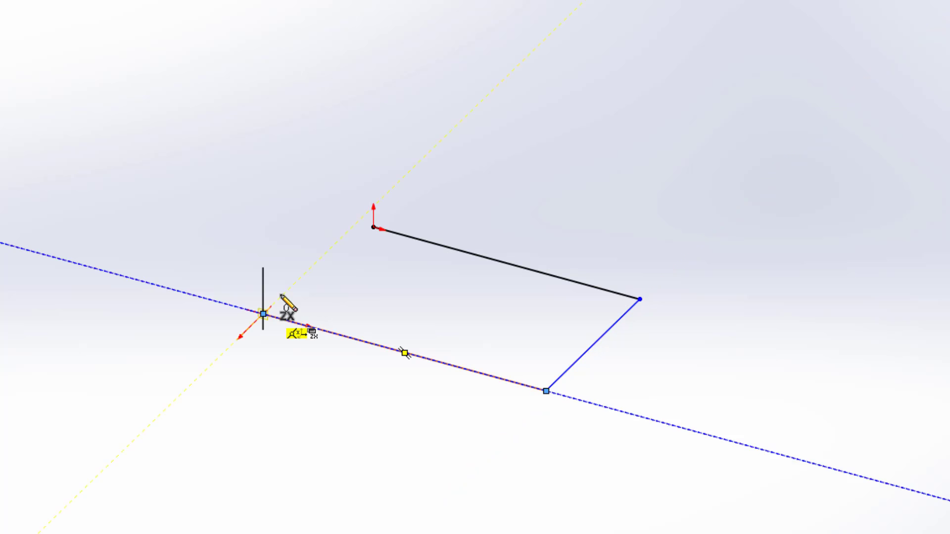
left_click(374, 227)
right_click(374, 227)
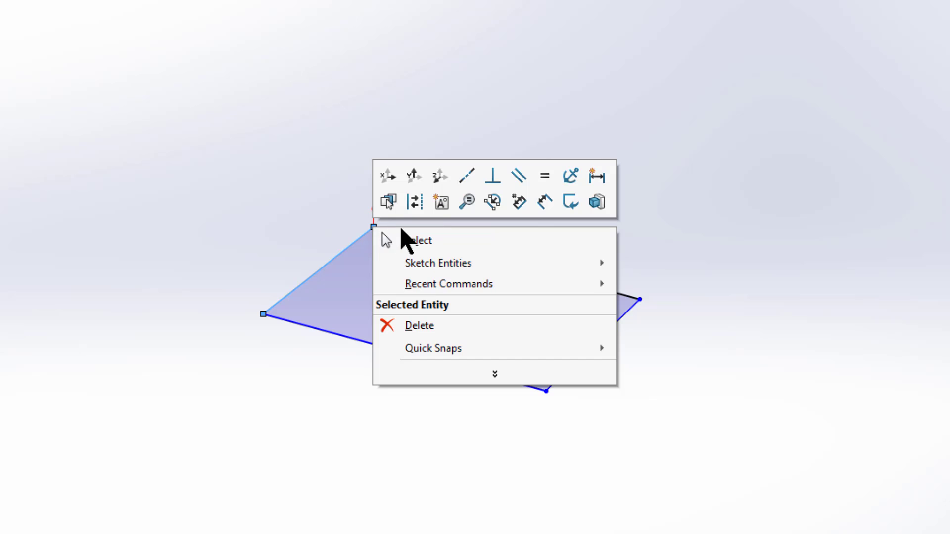
left_click(401, 232)
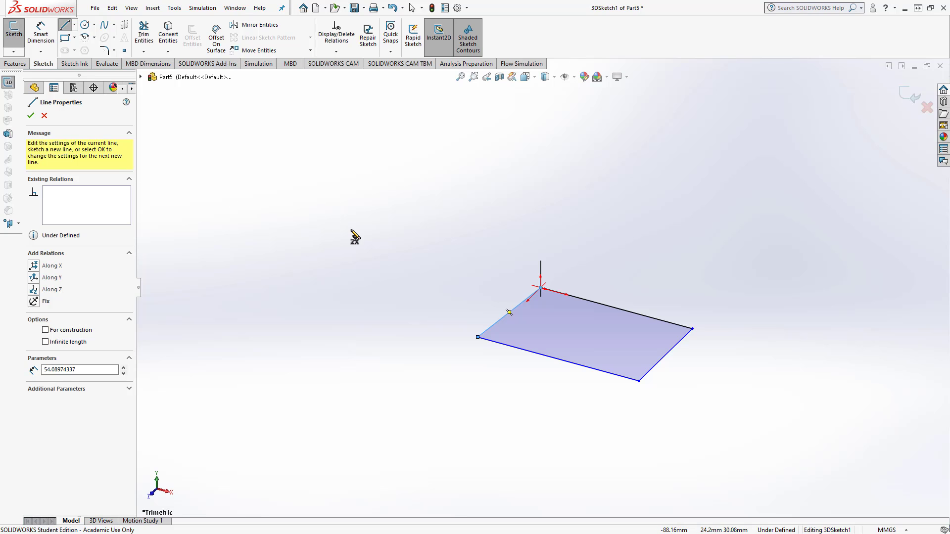
left_click(31, 116)
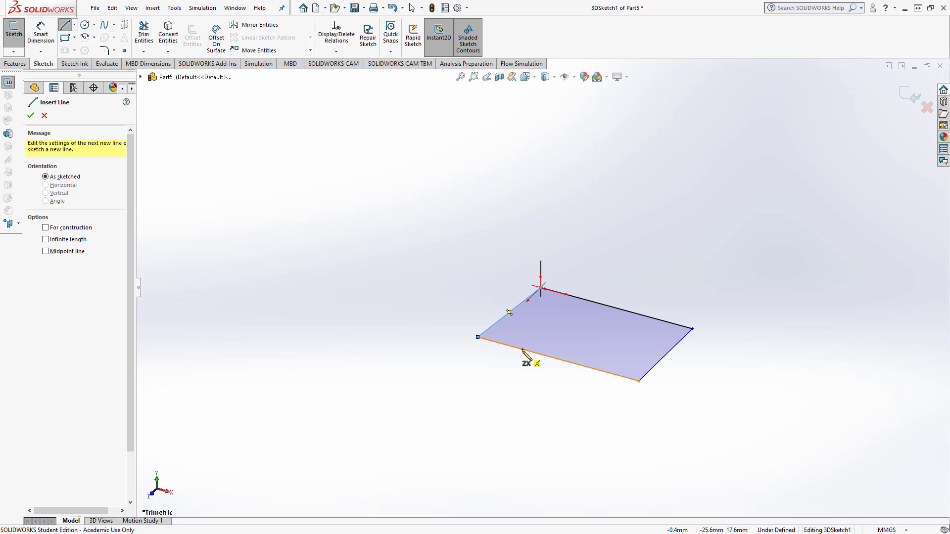
left_click(64, 24)
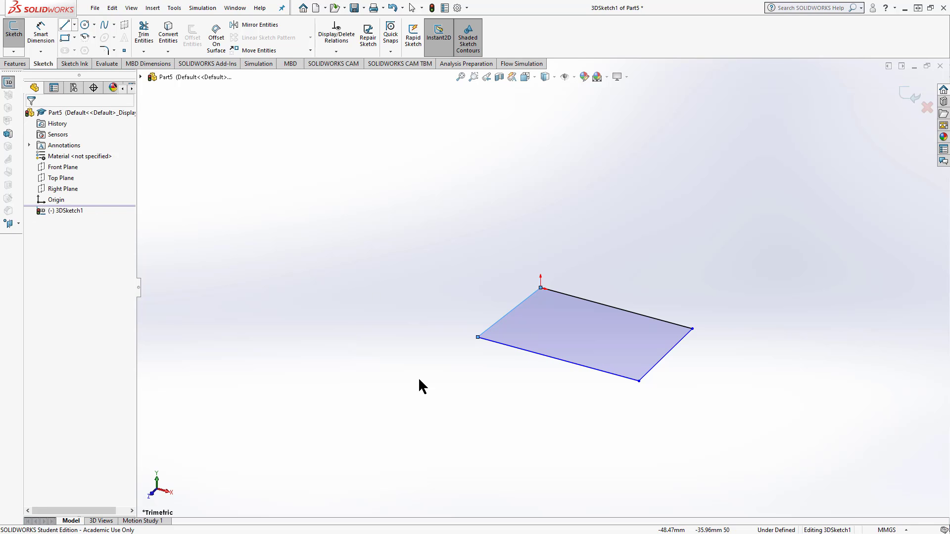
Add an Along Z relation to the base's short edge that ends at the origin
left_click(500, 321)
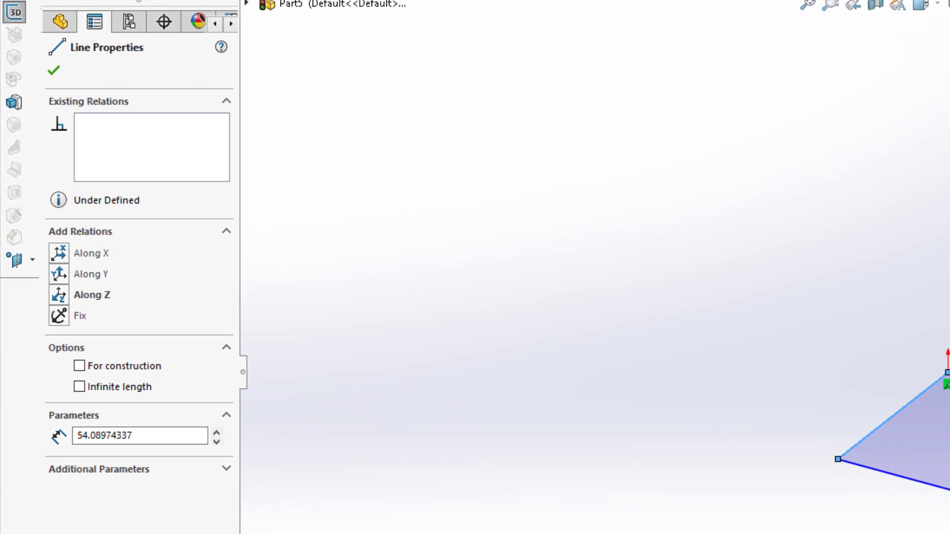
left_click(58, 296)
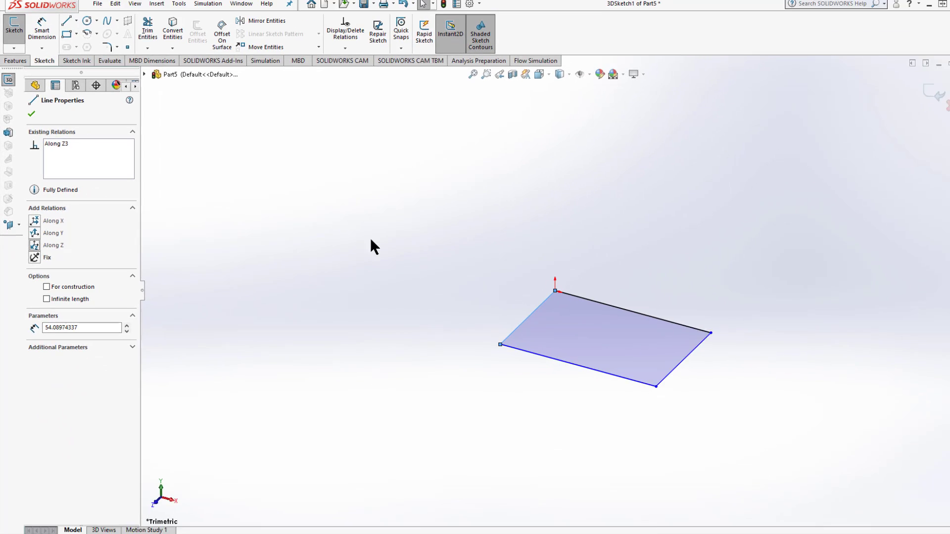
left_click(309, 237)
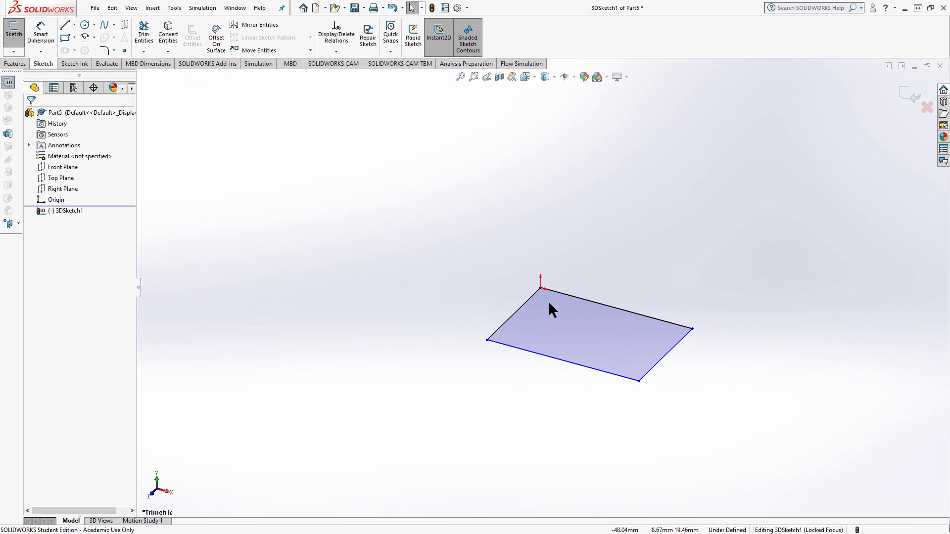
Check the existing relations of the base's other three edges
left_click(589, 304)
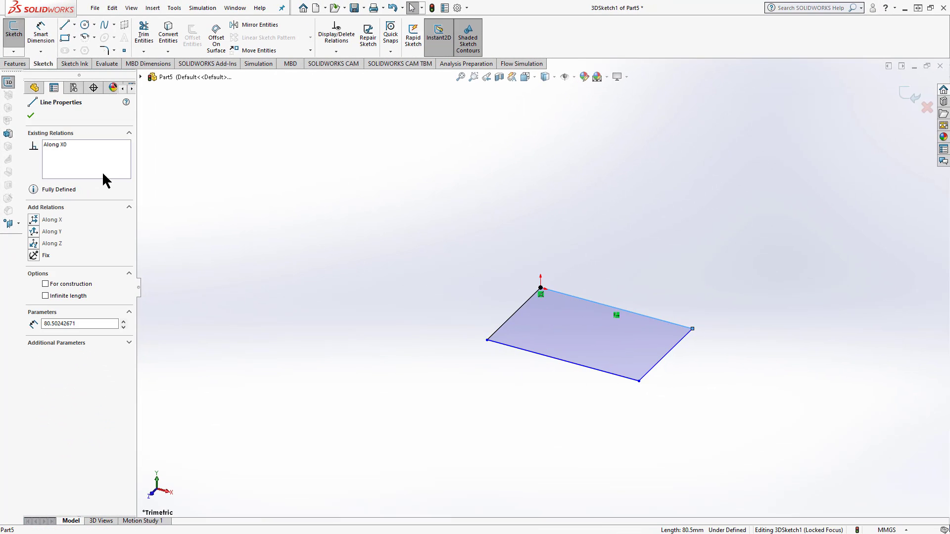
left_click(538, 355)
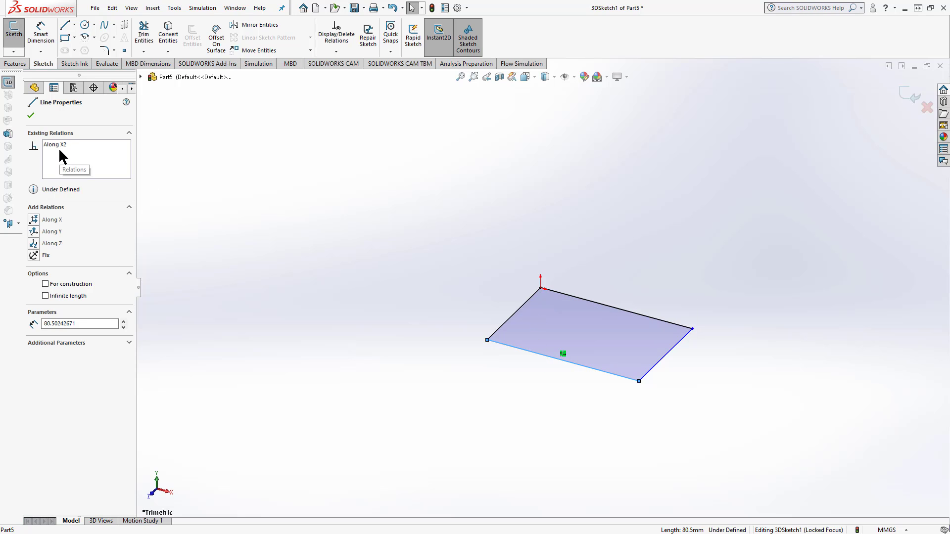
left_click(658, 367)
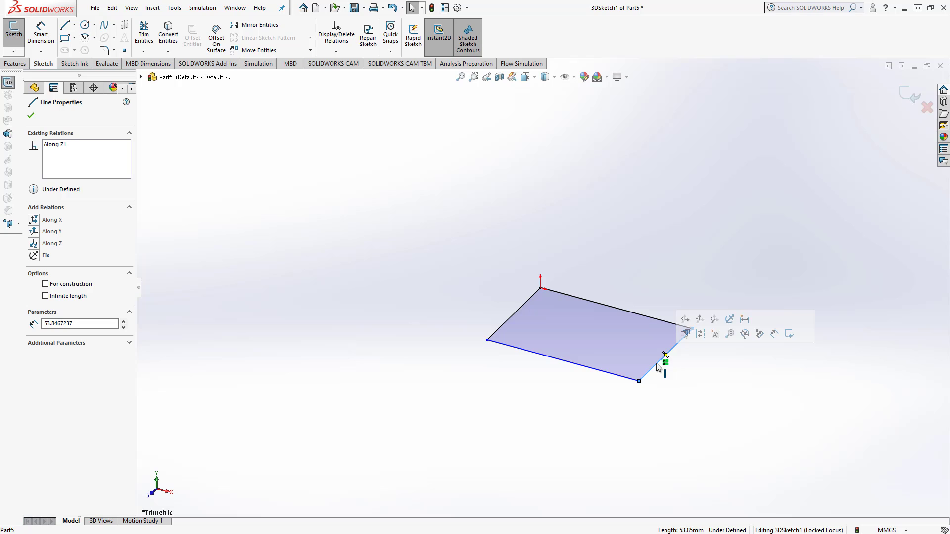
left_click(359, 276)
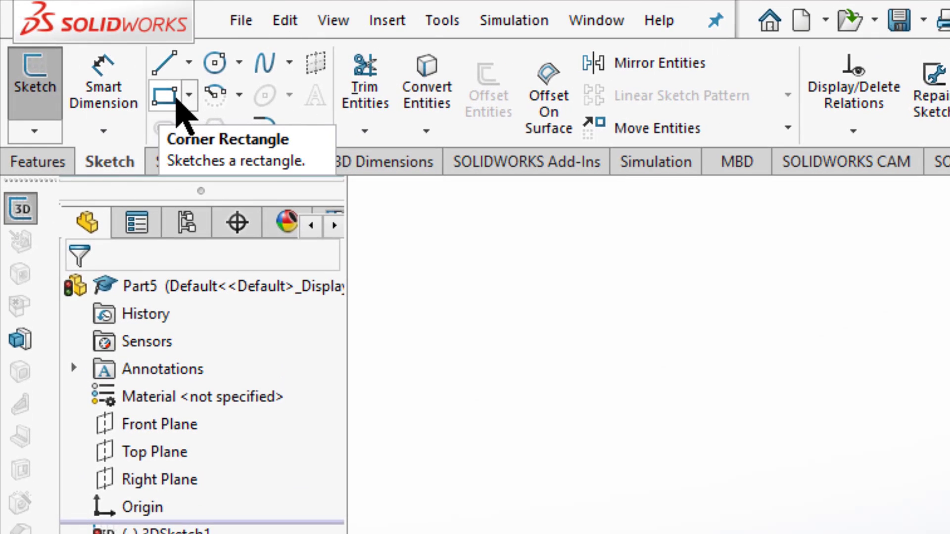
Sketch a corner rectangle from the origin on the YZ plane, about 127 mm along Y and 98 mm along Z, and pull its free upper corner down slightly
left_click(177, 97)
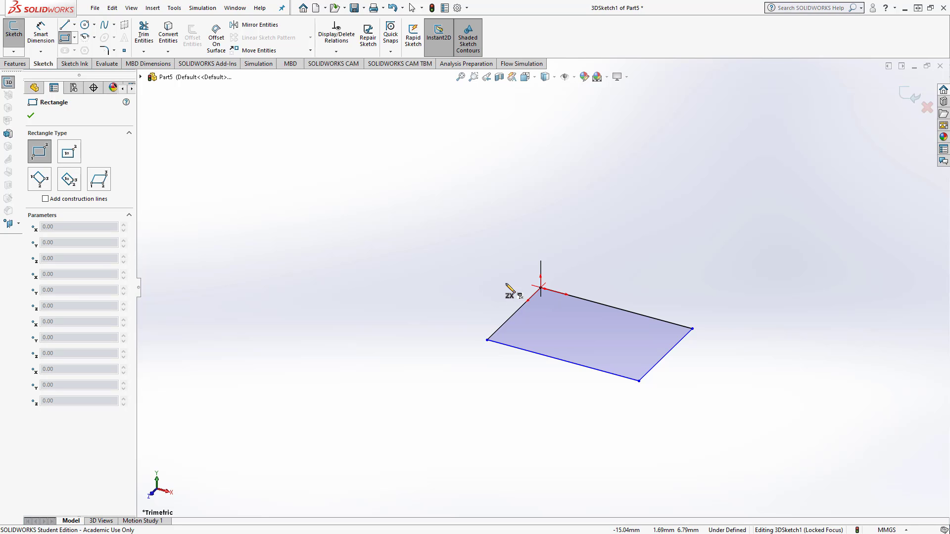
left_click(542, 290)
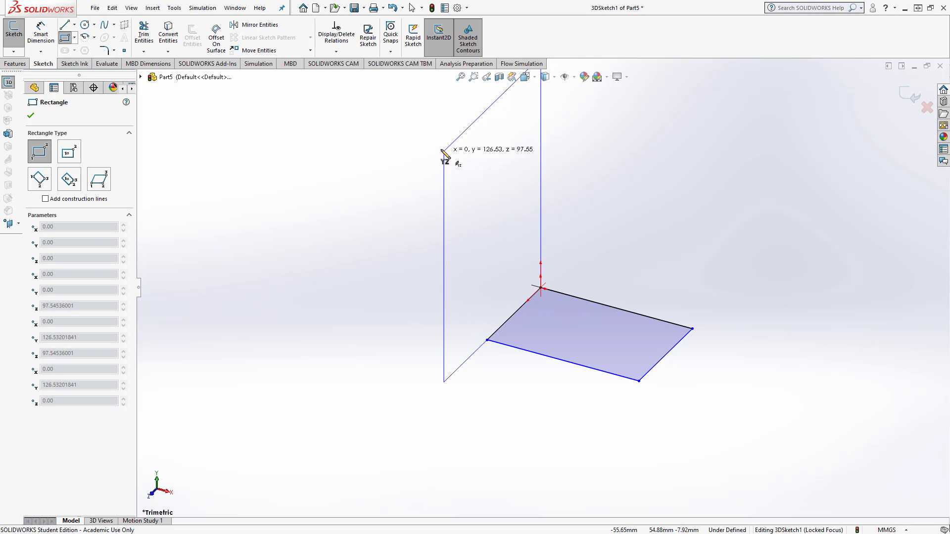
left_click(444, 150)
right_click(444, 151)
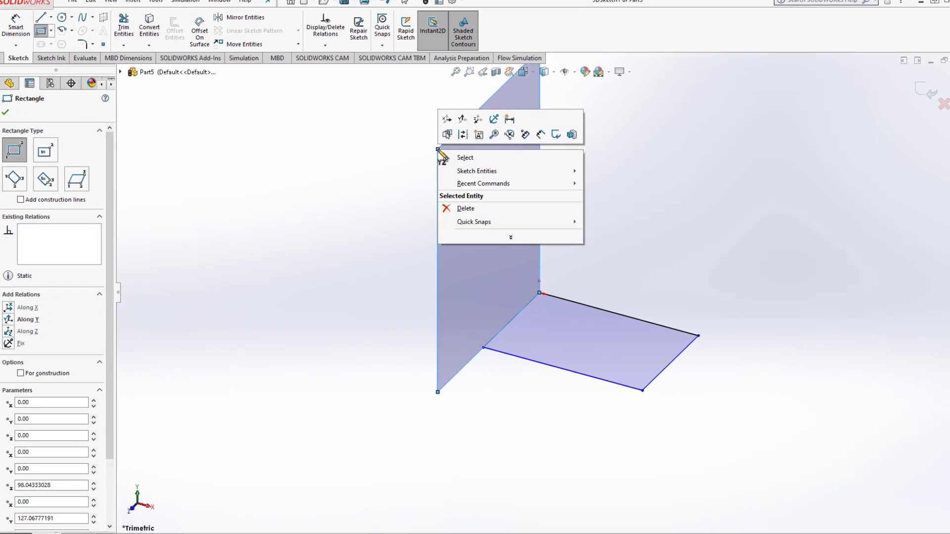
left_click(451, 158)
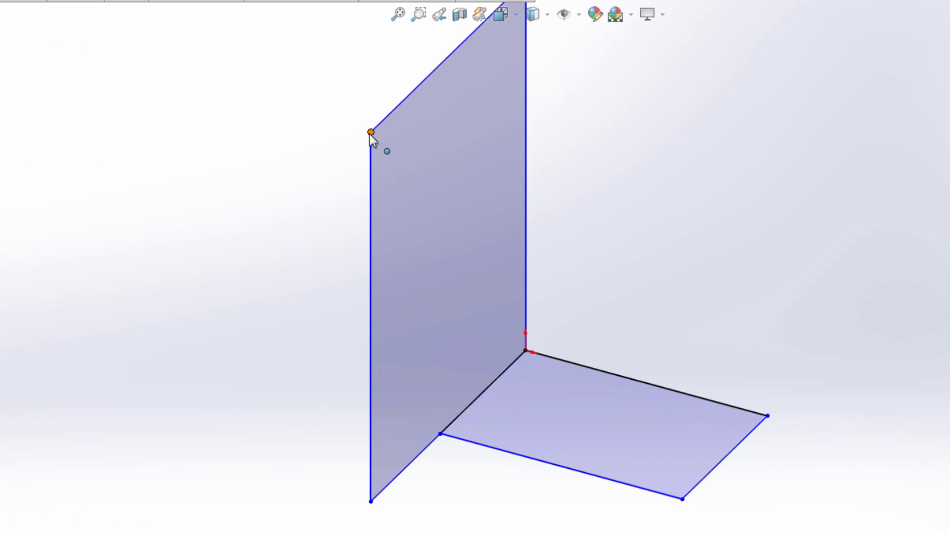
left_click_drag(369, 133, 366, 165)
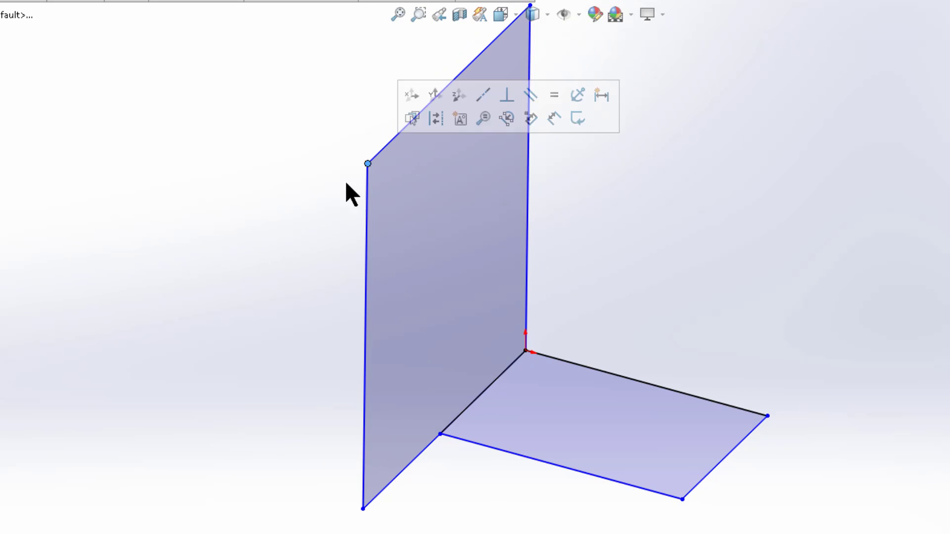
Try an Along Z relation on the upright rectangle's vertical edge away from the origin, and undo it
left_click(366, 227)
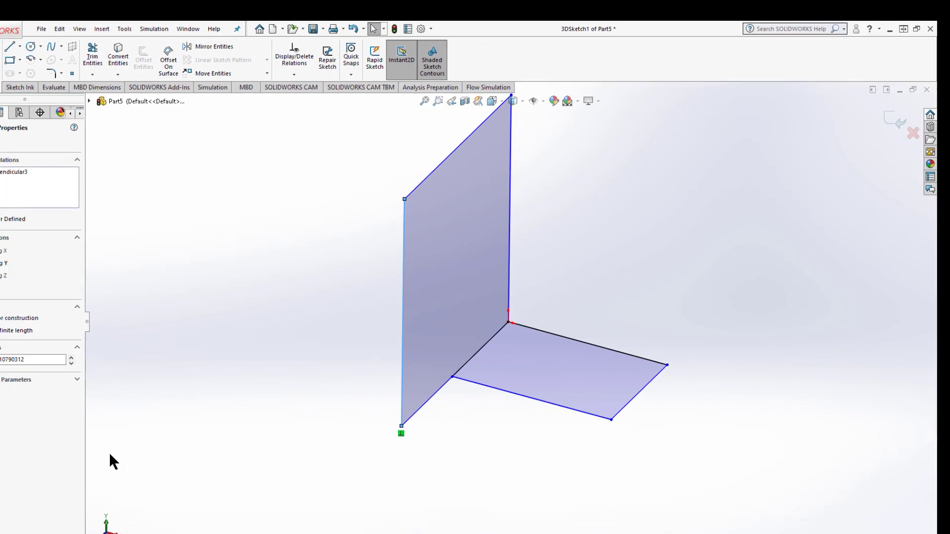
left_click(1, 275)
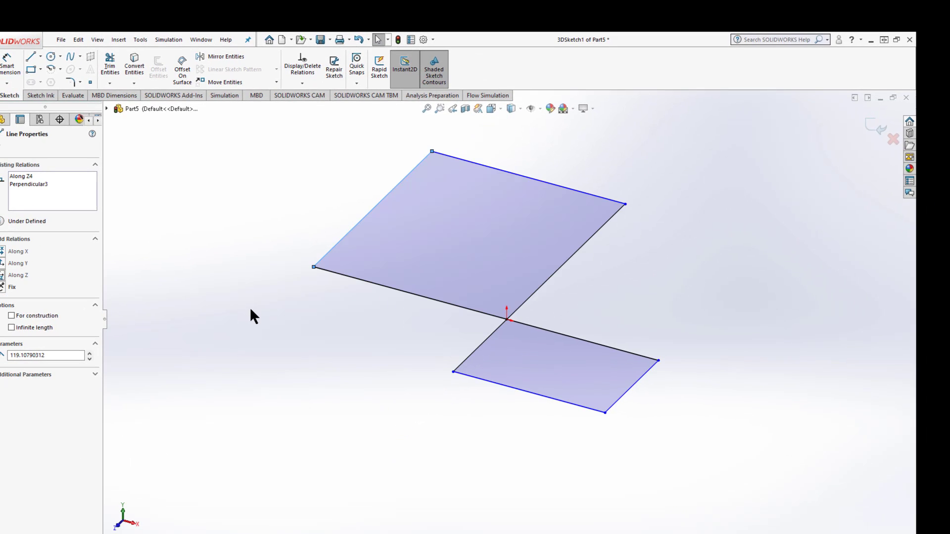
left_click(259, 313)
scroll(476, 380, "up", 3)
scroll(458, 374, "down", 2)
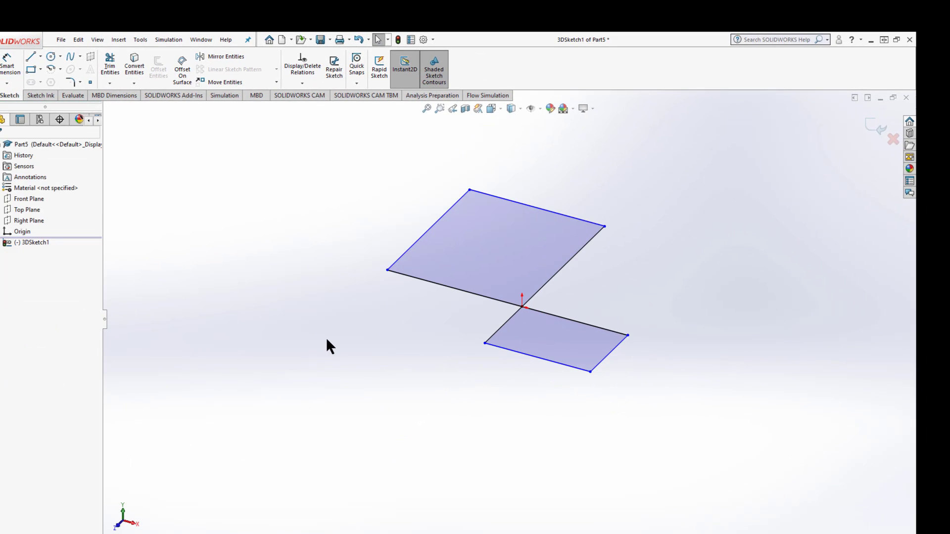
key("ctrl+z")
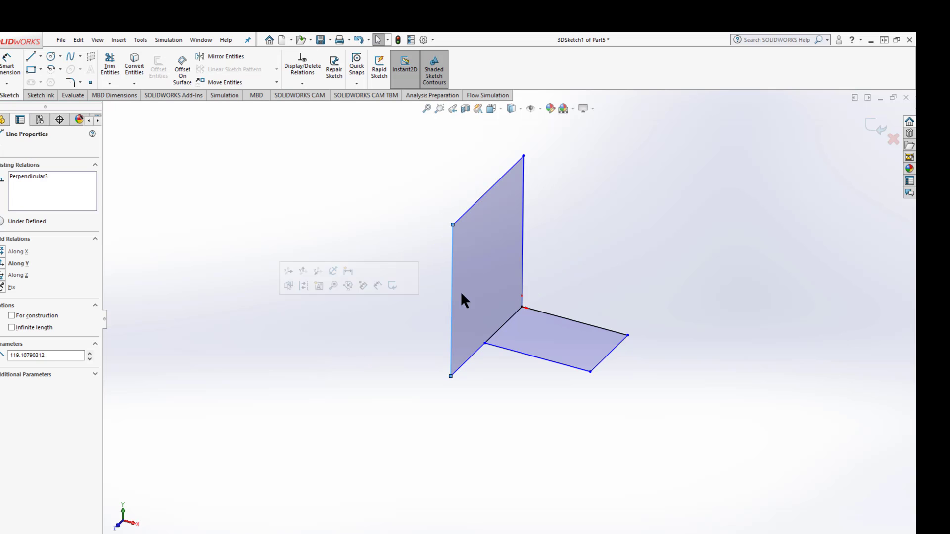
Add an Along Y relation to the upright rectangle's vertical edge at the origin
left_click(645, 248)
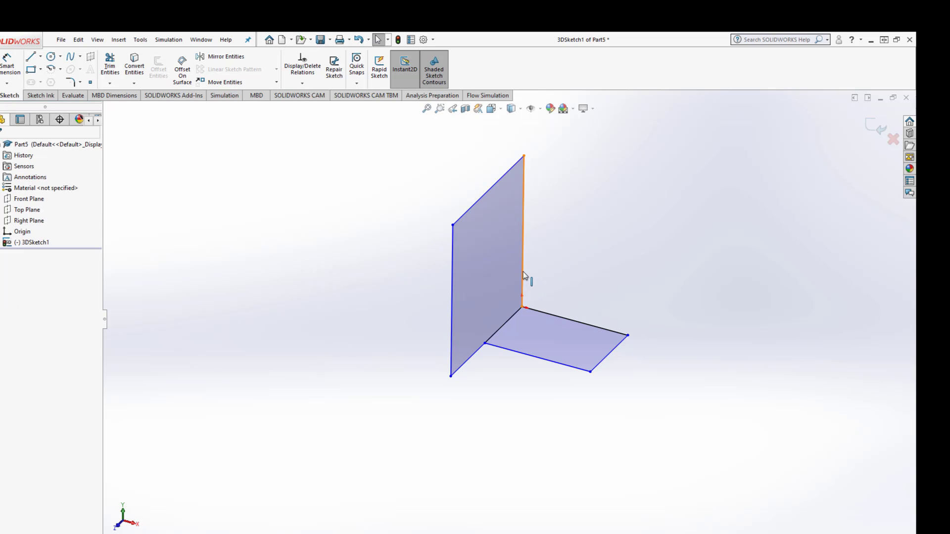
left_click(524, 273)
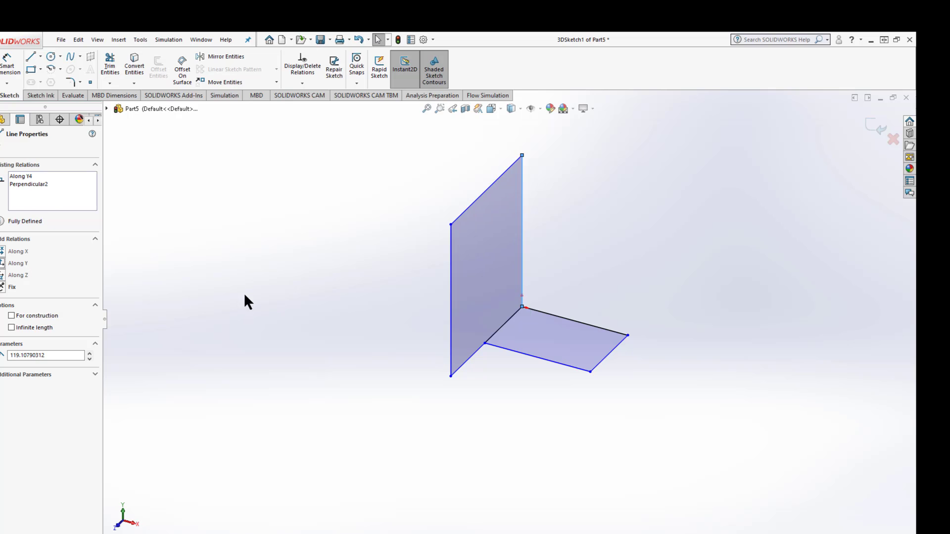
left_click(285, 380)
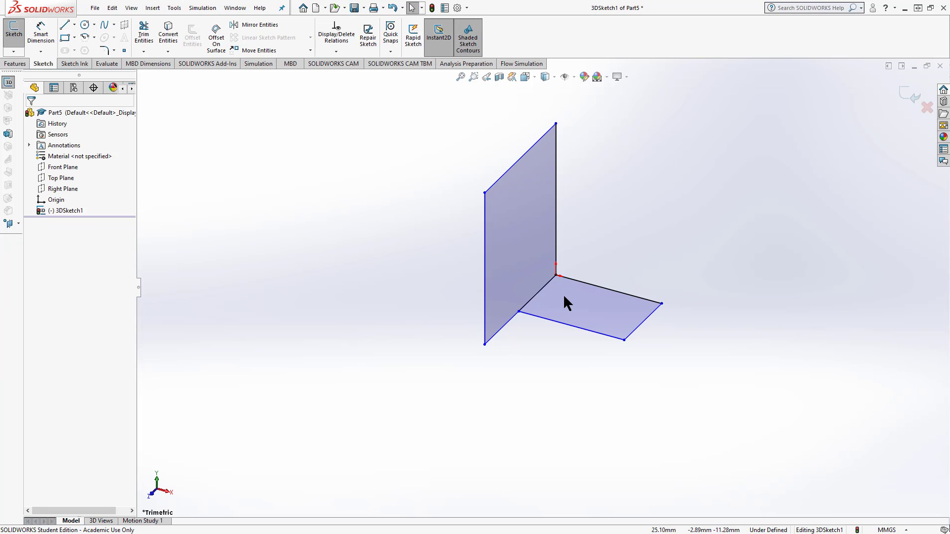
Merge the upright rectangle's lower front corner with the base's adjacent corner, and pull the shared corner in towards the origin
left_click(485, 346)
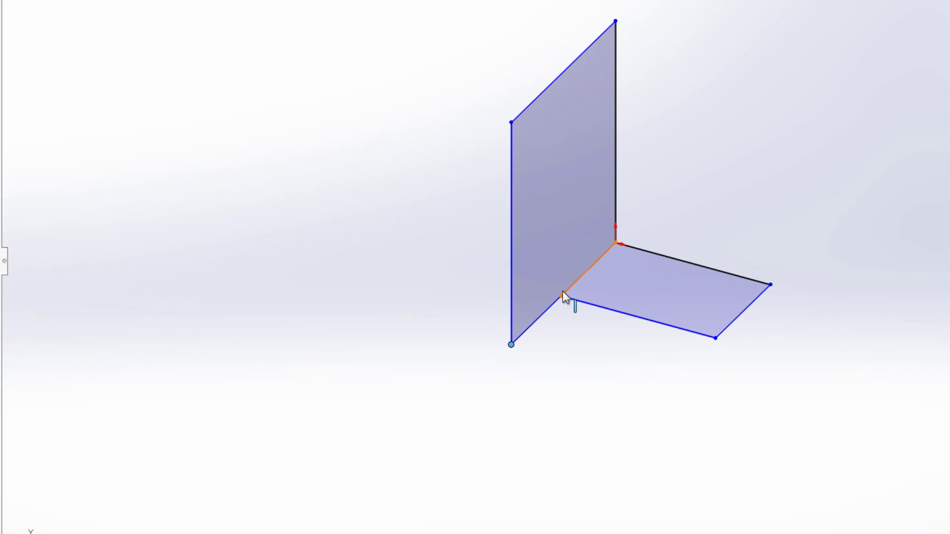
left_click(560, 297, "ctrl")
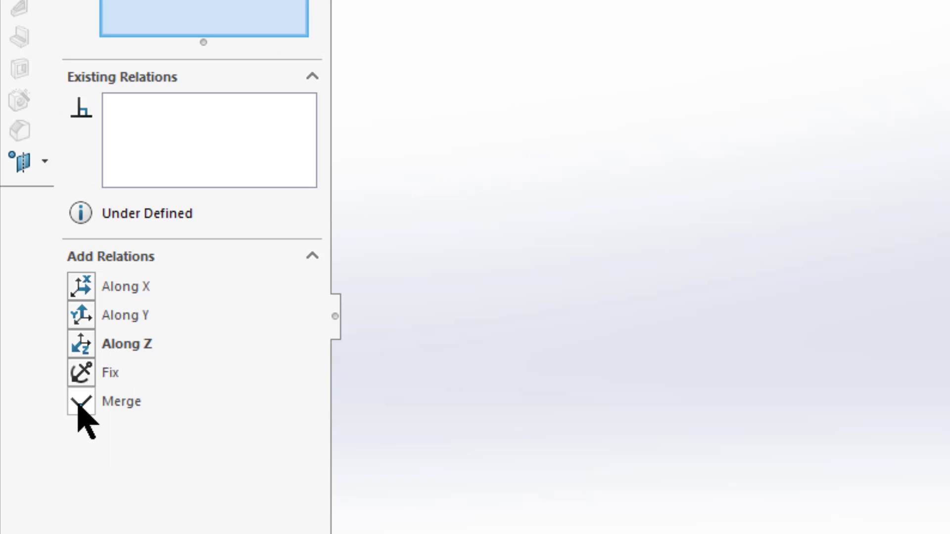
left_click(80, 402)
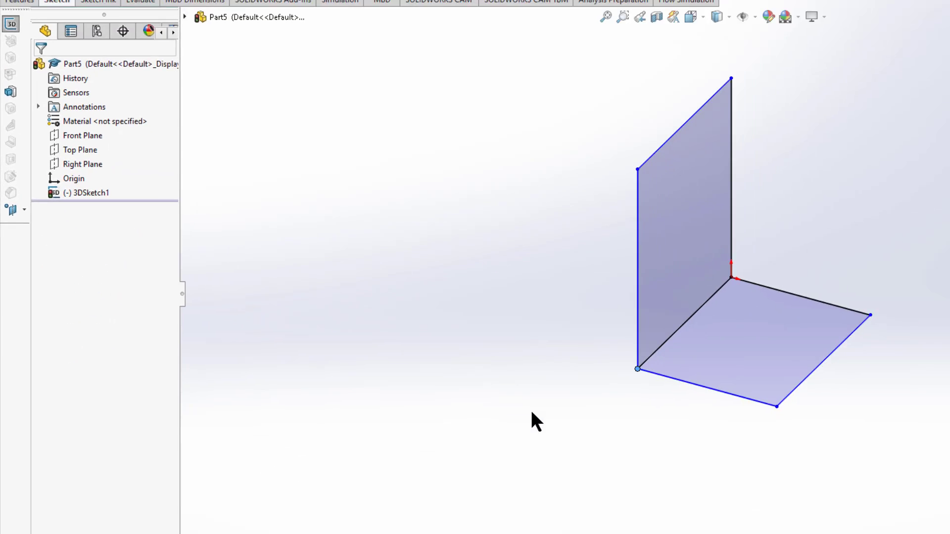
left_click(640, 368)
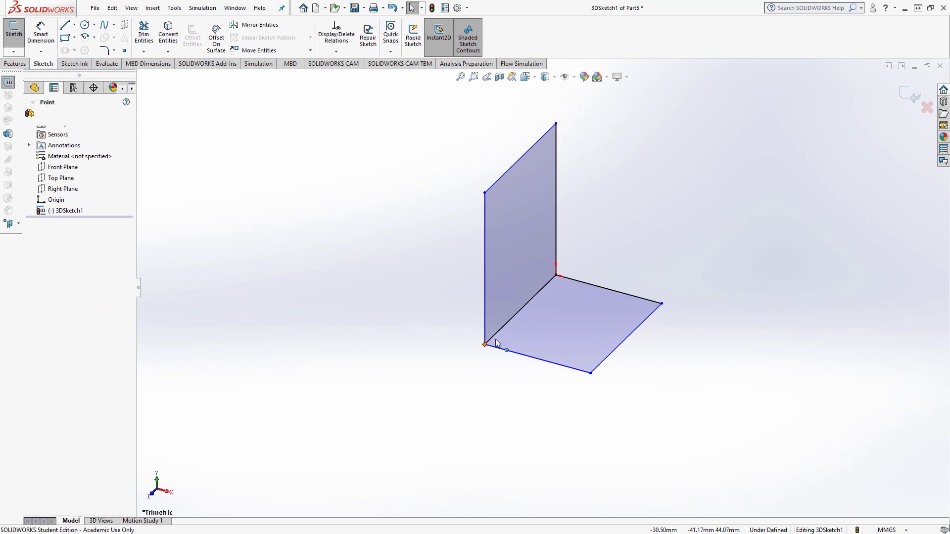
left_click_drag(496, 340, 537, 292)
left_click(397, 325)
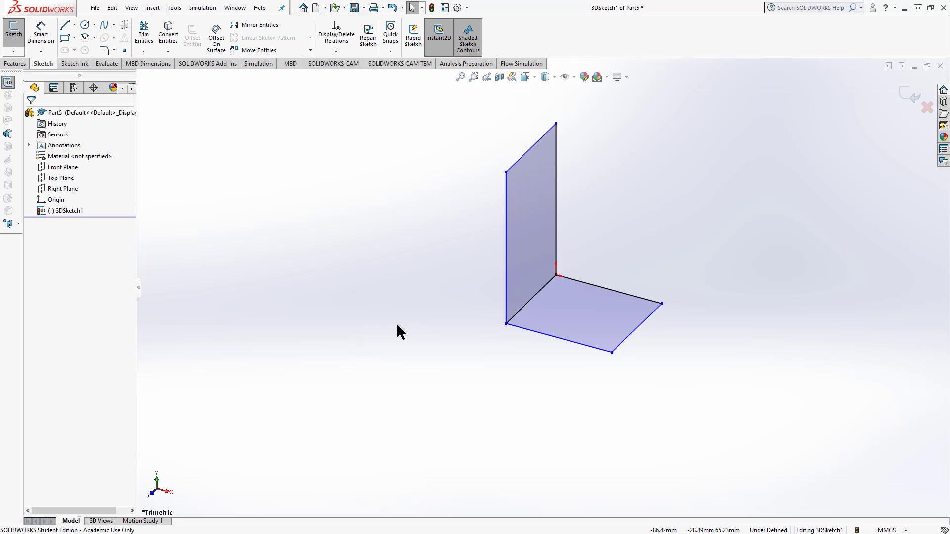
Sketch a second upright corner rectangle on the YZ plane from the base's far back corner, about 127 mm along Y and 63 mm along Z
left_click(65, 39)
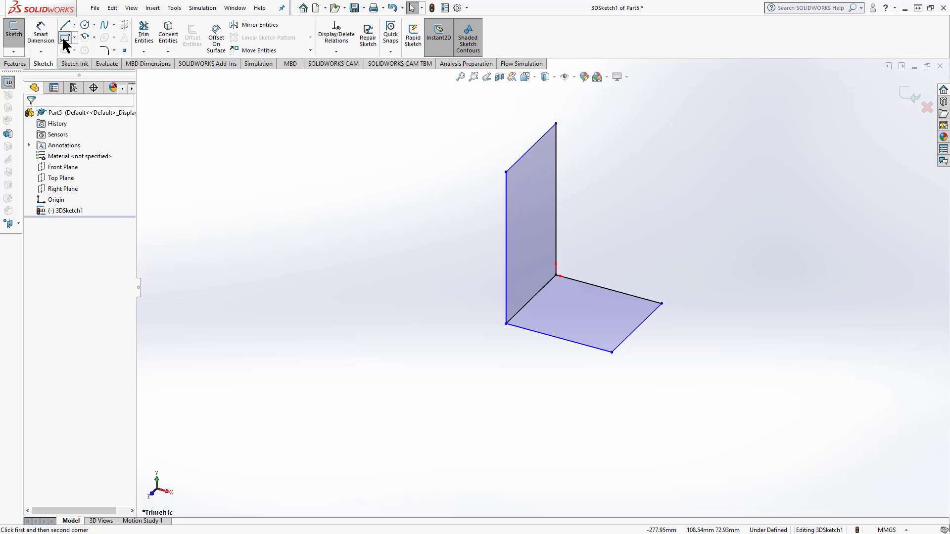
left_click(662, 303)
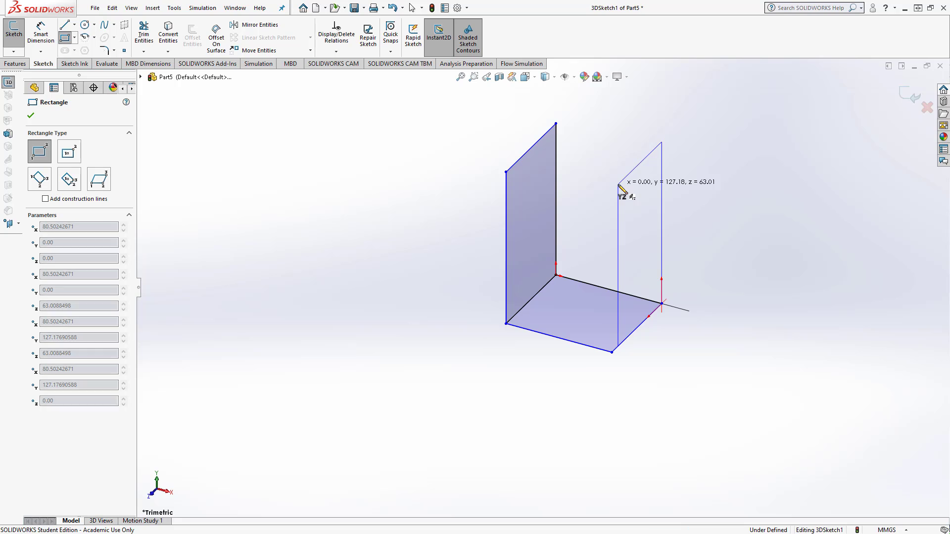
left_click(619, 185)
right_click(619, 185)
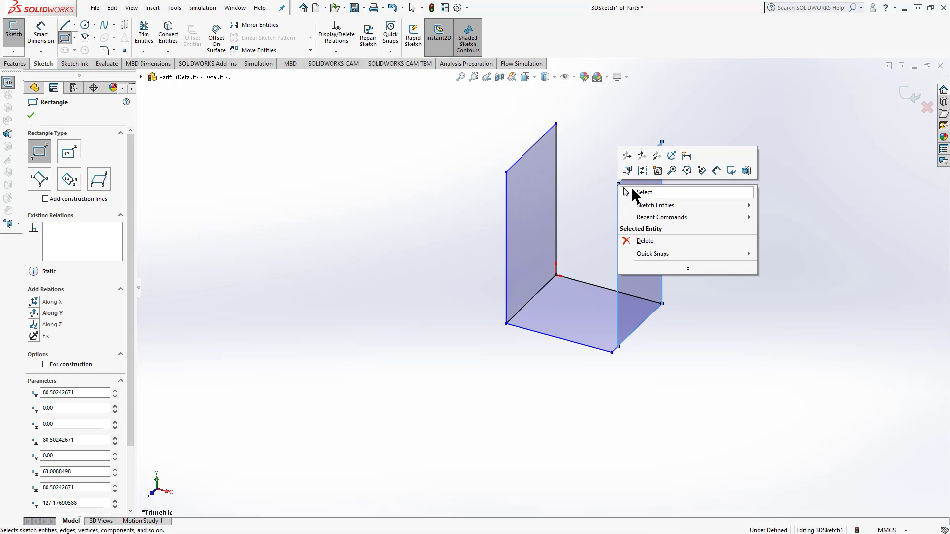
left_click(631, 187)
Merge the second upright rectangle's lower front corner with the base's free front corner
left_click(613, 352)
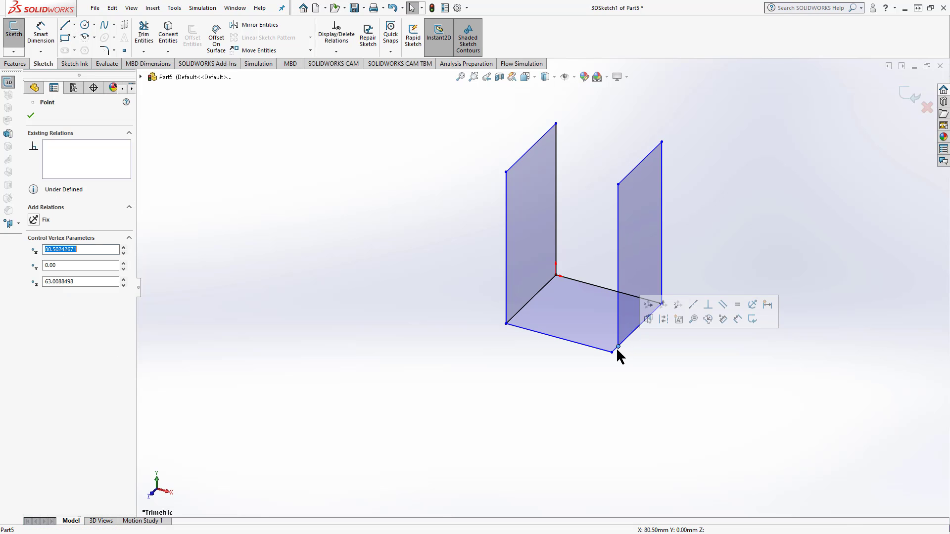
left_click(618, 347, "ctrl")
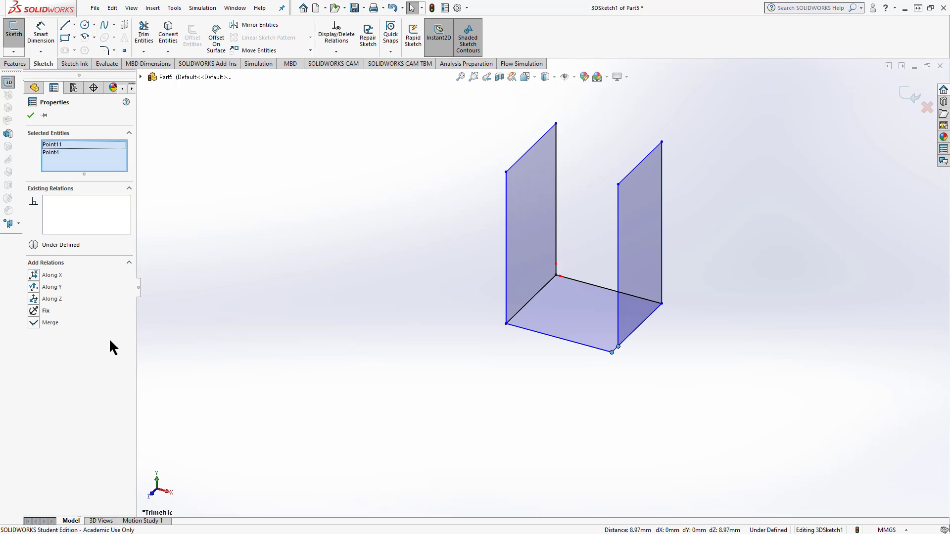
left_click(33, 322)
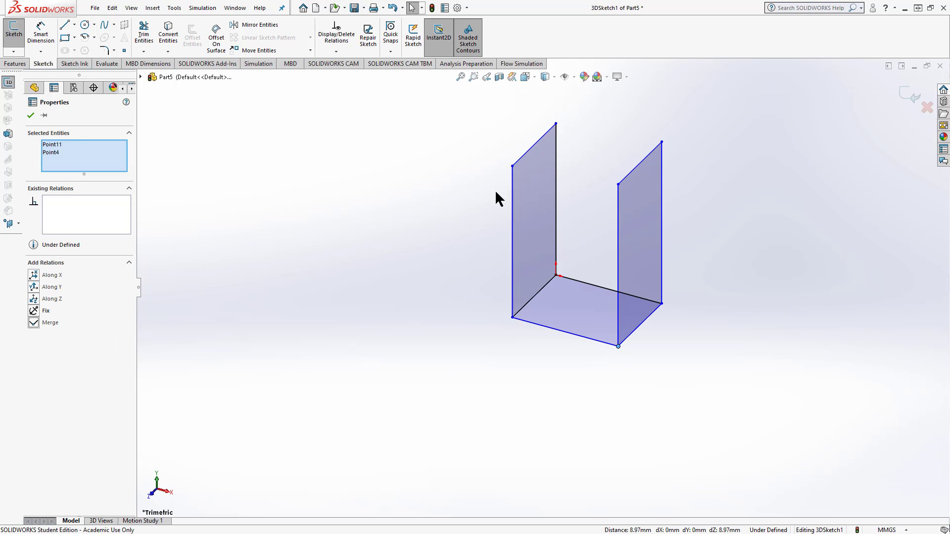
Add an Along Y relation to the second upright's back vertical edge, and pull its front upper corner down to about 102 mm high
left_click(662, 266)
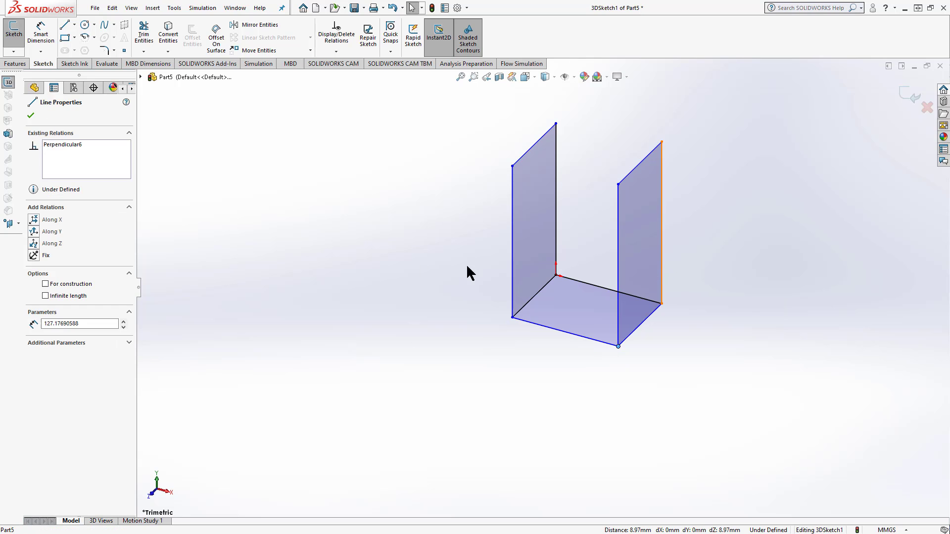
left_click(35, 245)
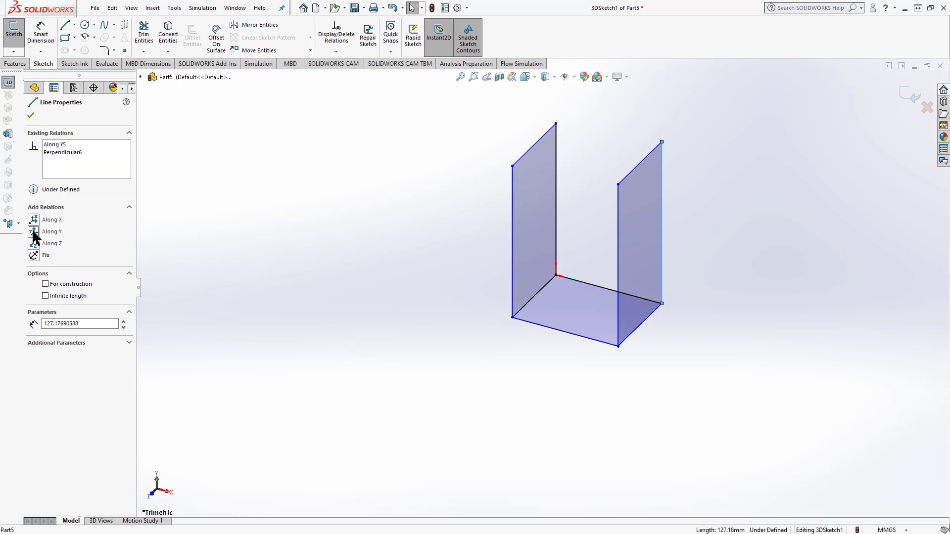
left_click(325, 240)
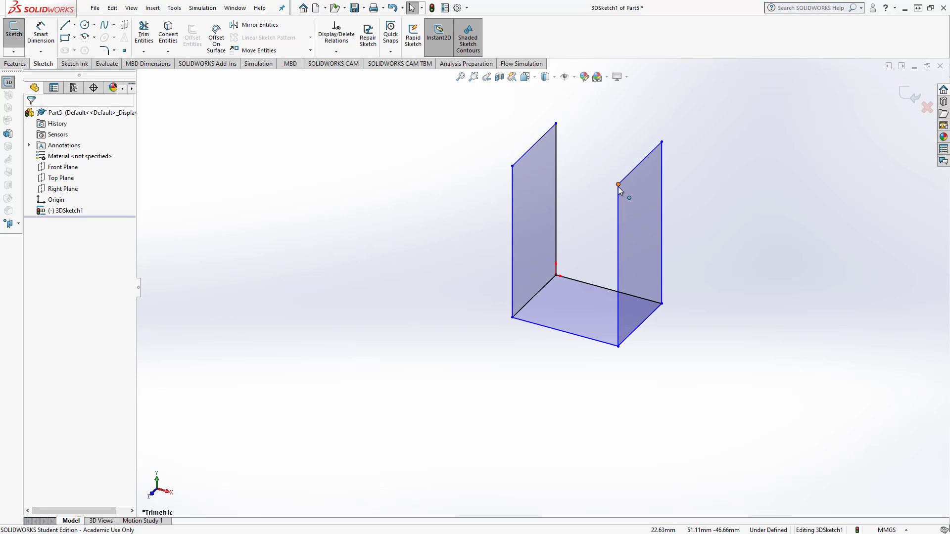
left_click(619, 186)
left_click_drag(622, 213, 623, 227)
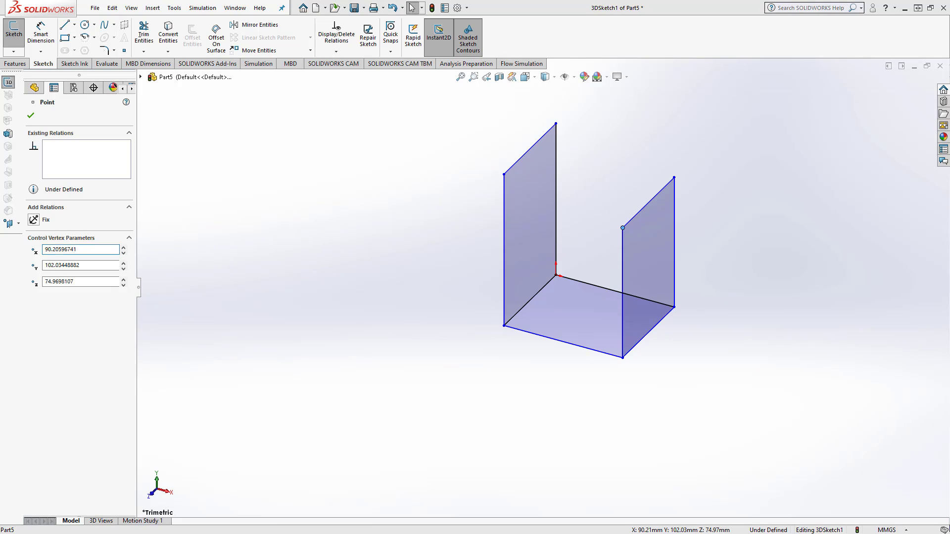
Check the reference drawing in Word, and draw the first upright's diagonal from the upper corner above the origin to its lower front corner
left_click_drag(0, 218, 462, 0)
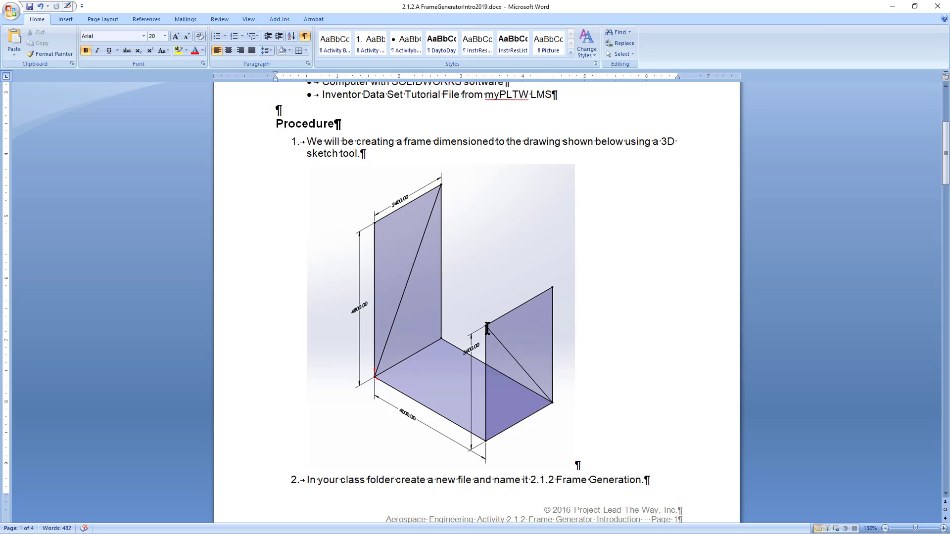
mouse_move(722, 4)
left_mouse_down()
mouse_move(540, 8)
mouse_move(0, 94)
left_mouse_up()
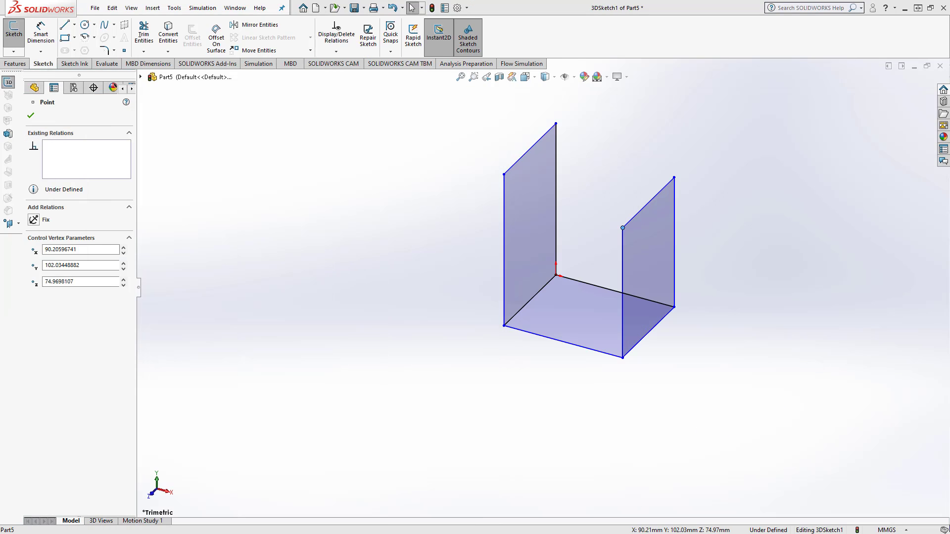
left_click(65, 25)
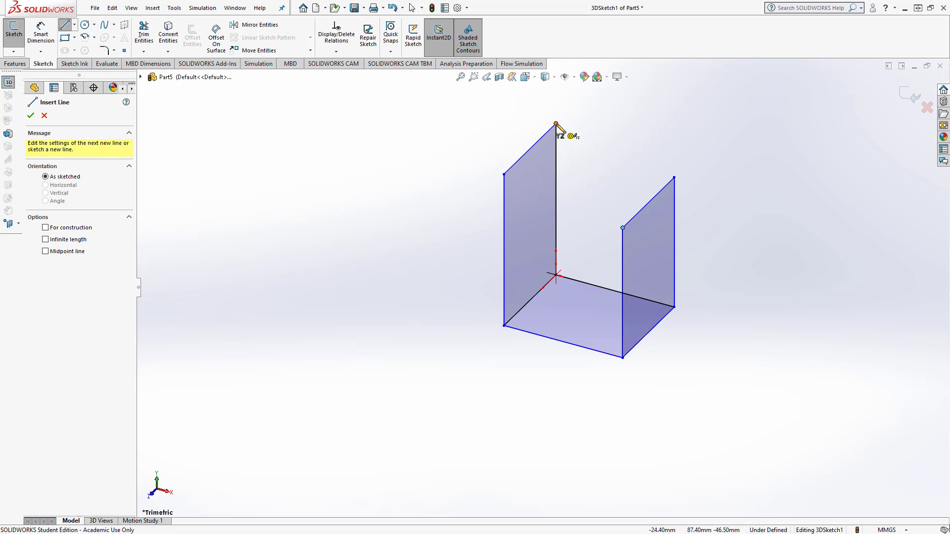
left_click(556, 123)
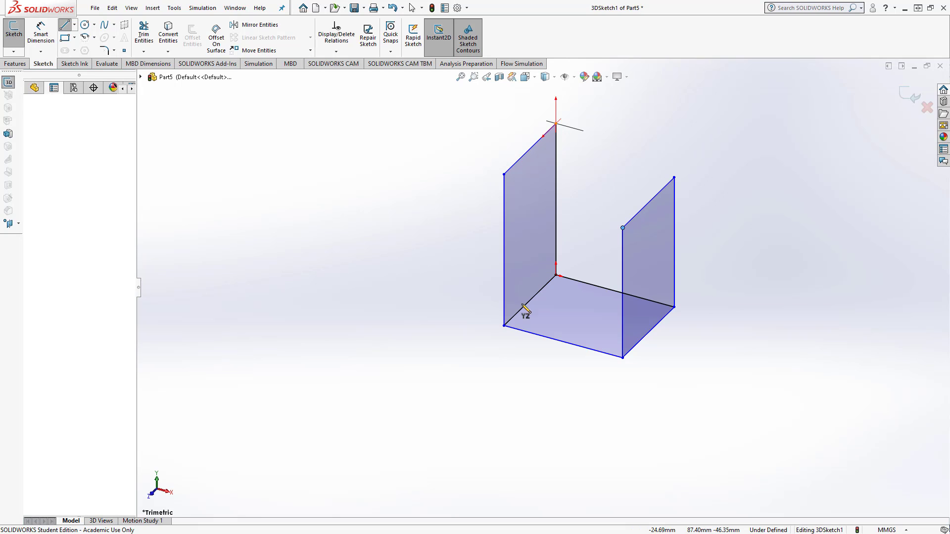
left_click(504, 326)
right_click(507, 330)
left_click(517, 332)
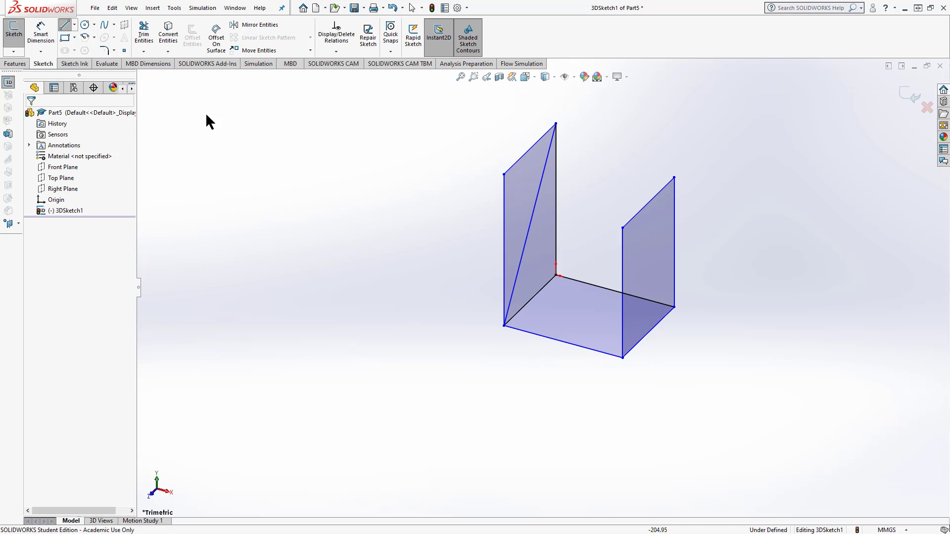
Draw a diagonal line across the second upright from its front upper corner to its lower back corner
left_click(64, 25)
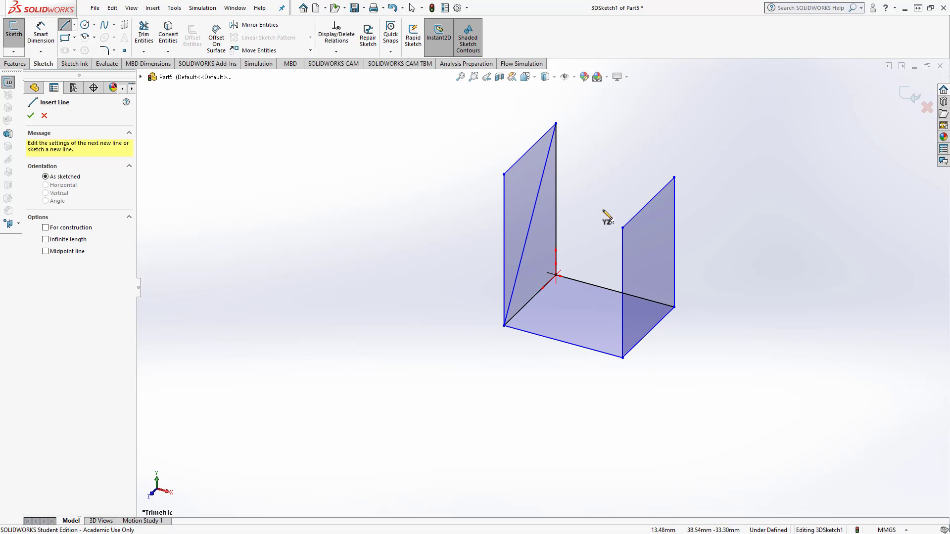
left_click(623, 228)
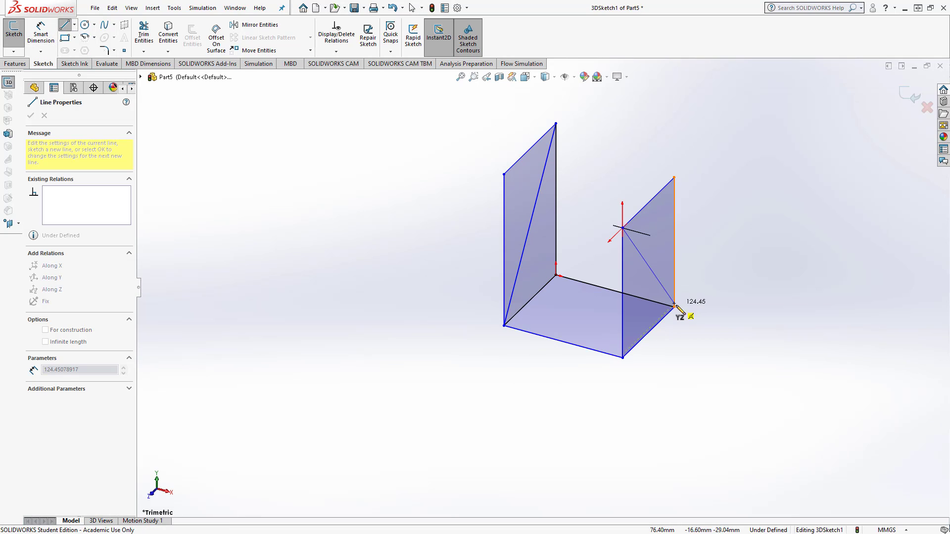
left_click(674, 307)
right_click(678, 313)
left_click(689, 316)
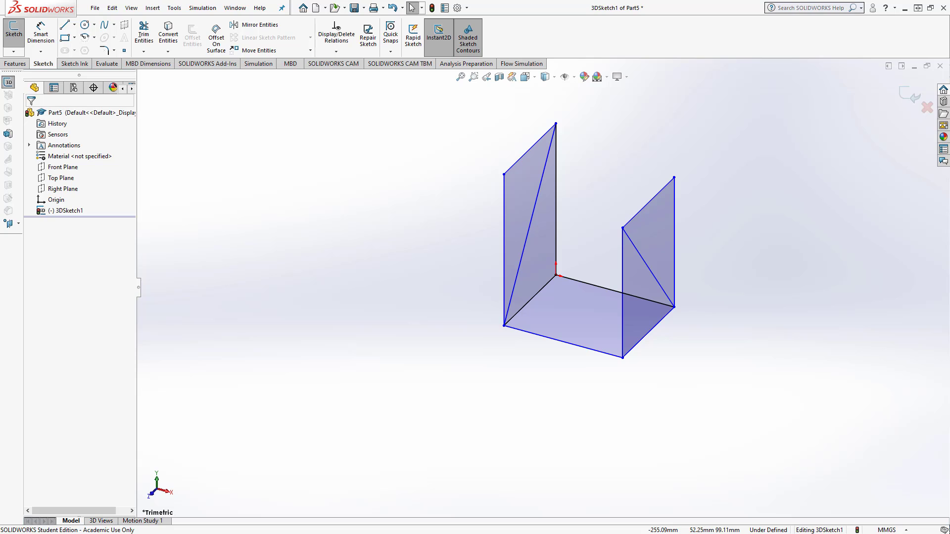
Switch to the reference drawing in Word and move its window aside, clear of the SOLIDWORKS sketch
key("alt+Tab")
left_click_drag(161, 105, 456, 34)
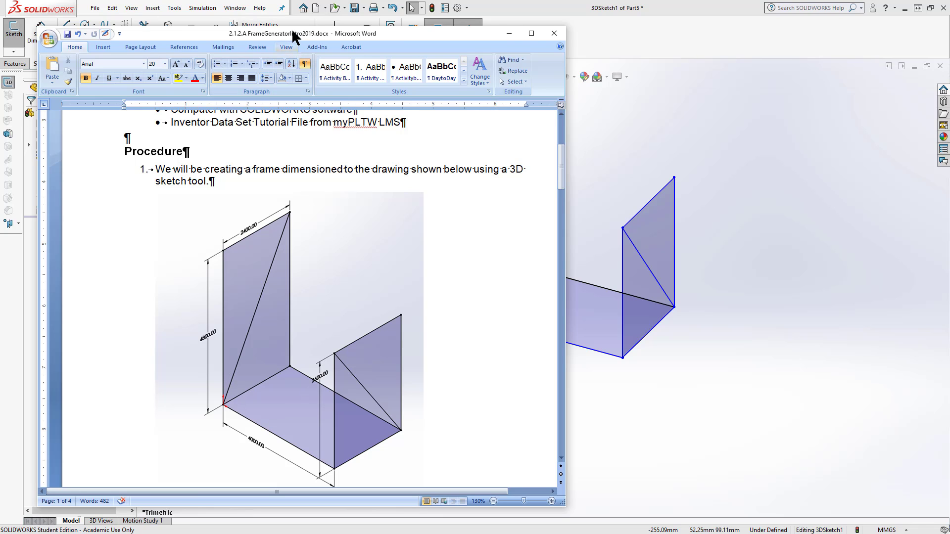
left_click_drag(292, 33, 0, 35)
Dimension the upper edge of the first upright rectangle and set it to 2400 mm
left_click(41, 35)
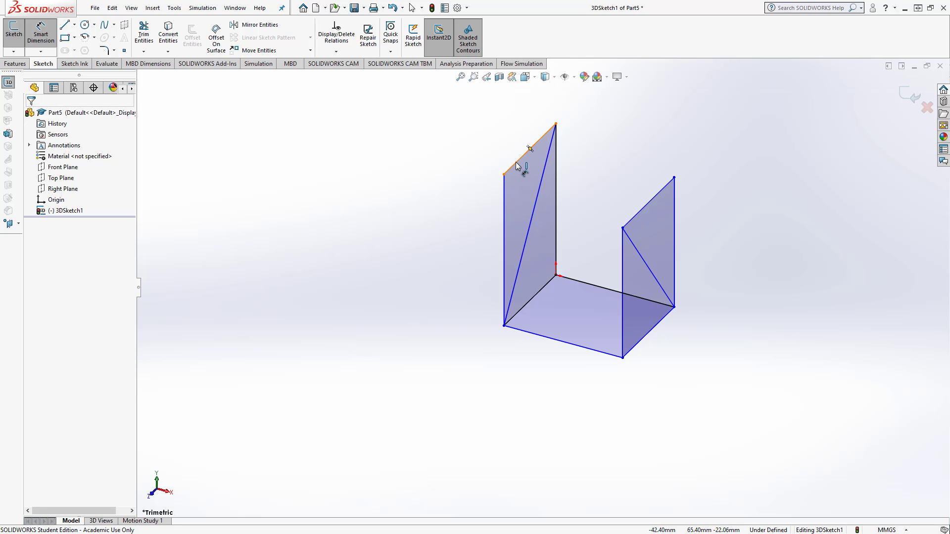
left_click(510, 168)
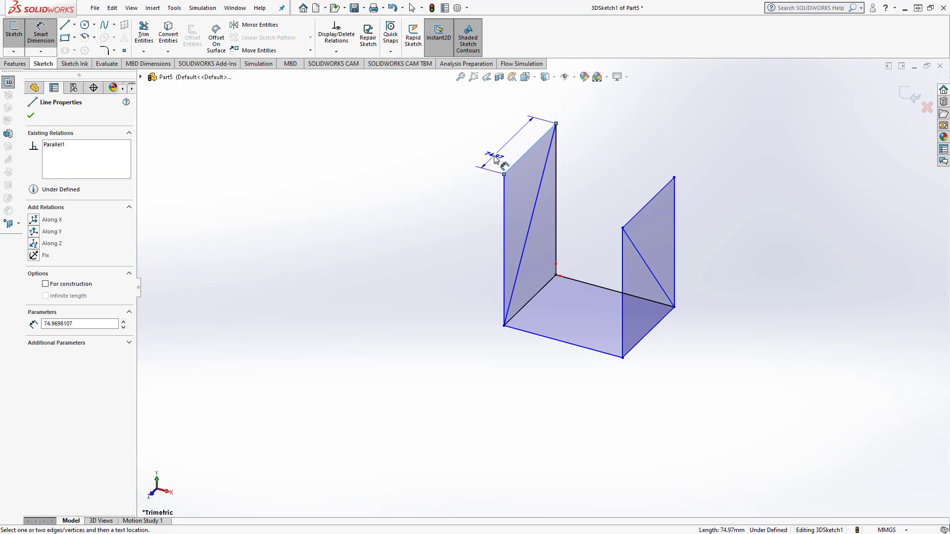
left_click(495, 158)
type("24")
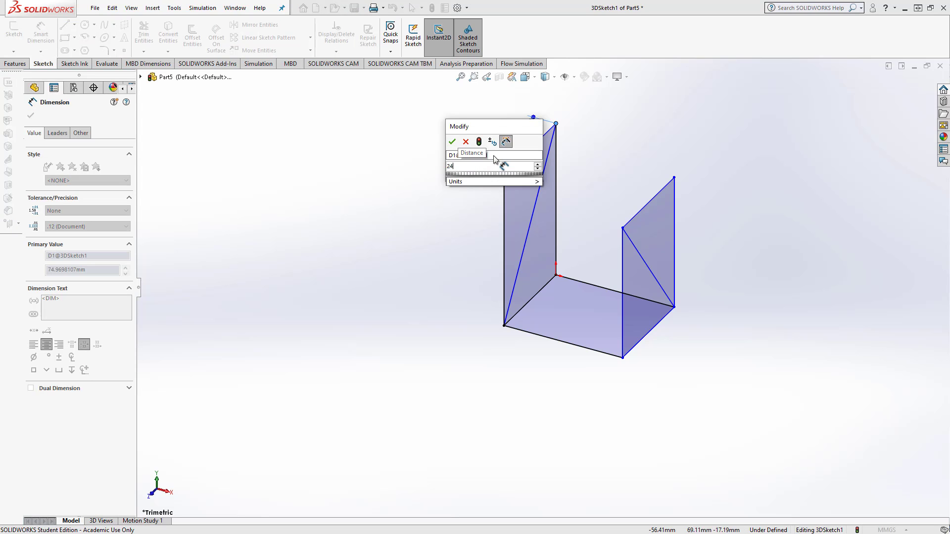
type("00")
key("Return")
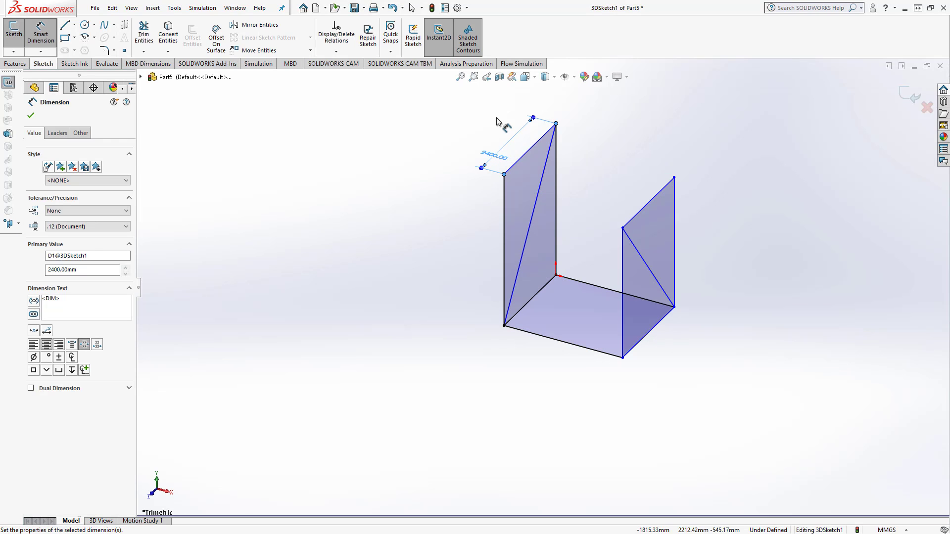
Dimension the front vertical edge of the first upright rectangle and set it to 4800 mm
left_click(505, 257)
left_click(469, 261)
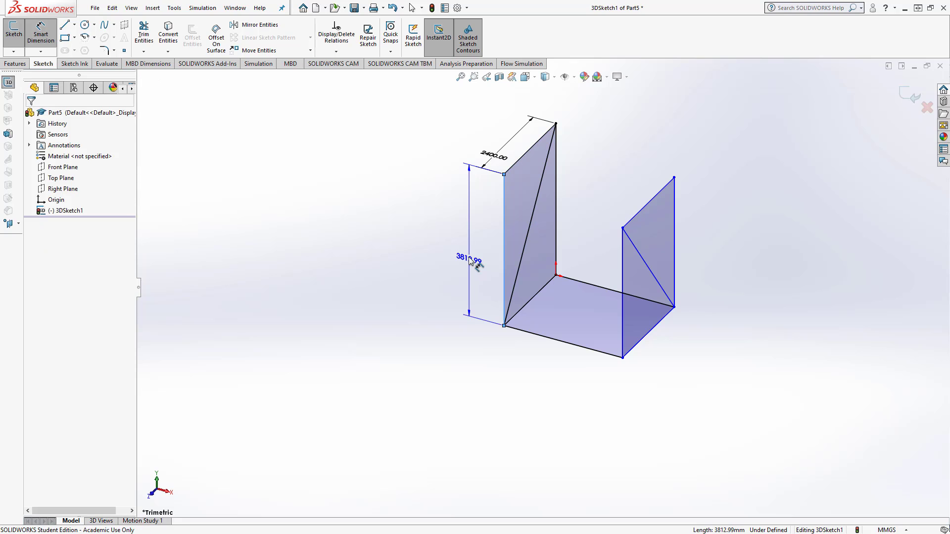
type("4800")
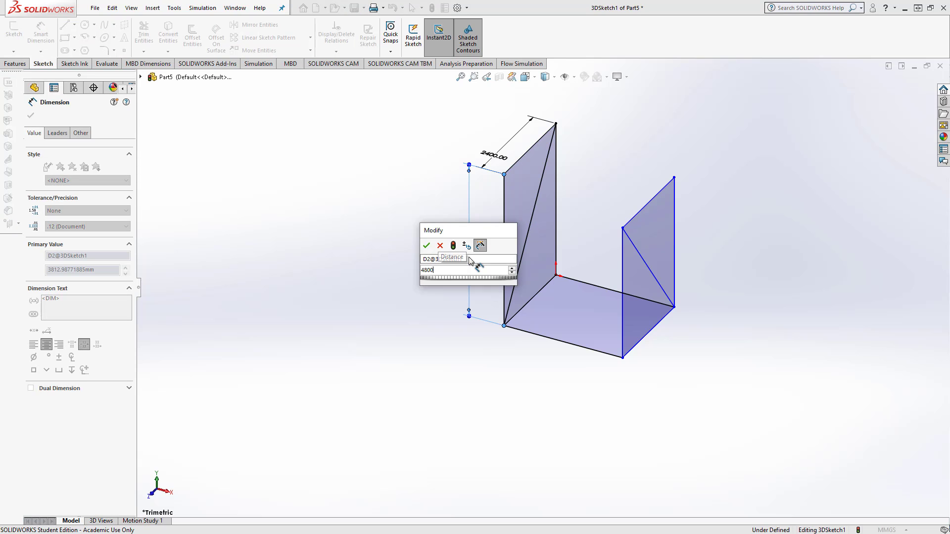
key("Return")
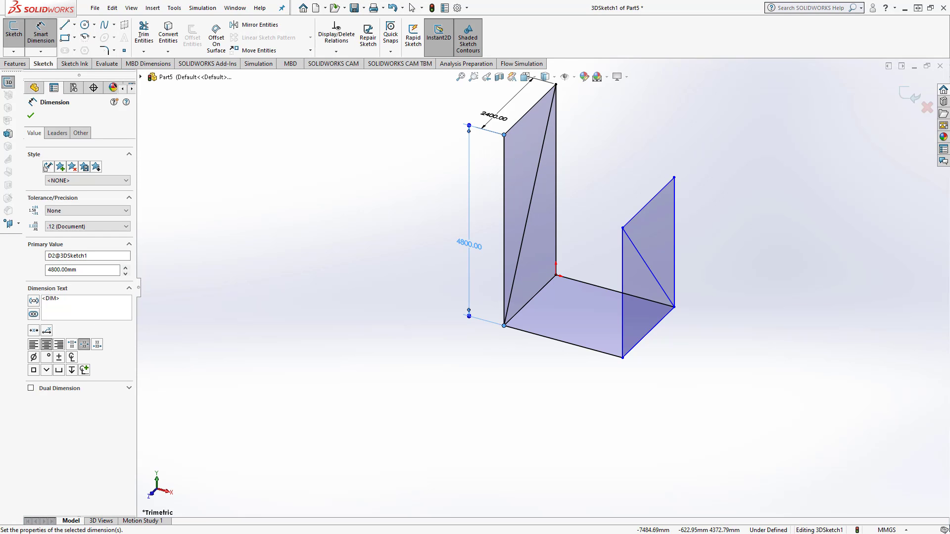
Dimension the front long edge of the base rectangle and set it to 4000 mm
left_click(547, 360)
left_click(545, 364)
type("400")
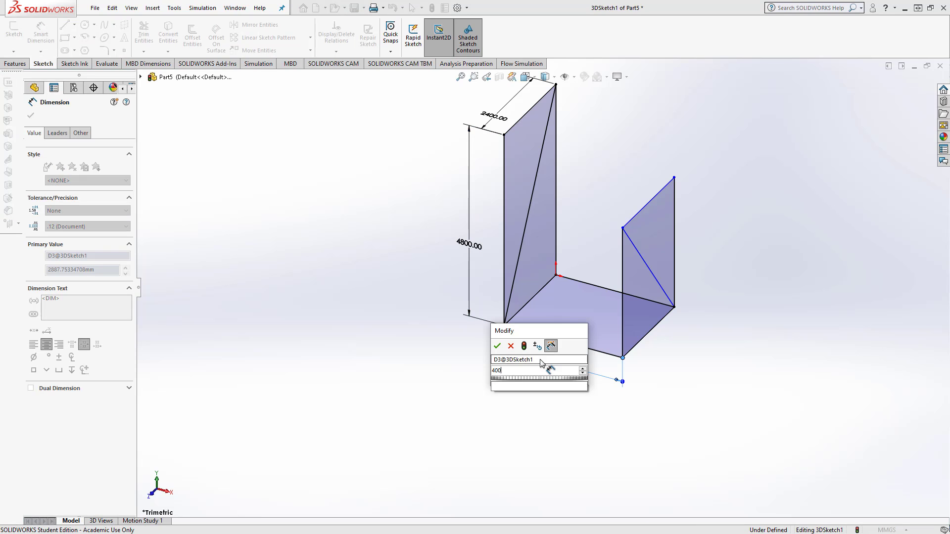
type("0")
key("Return")
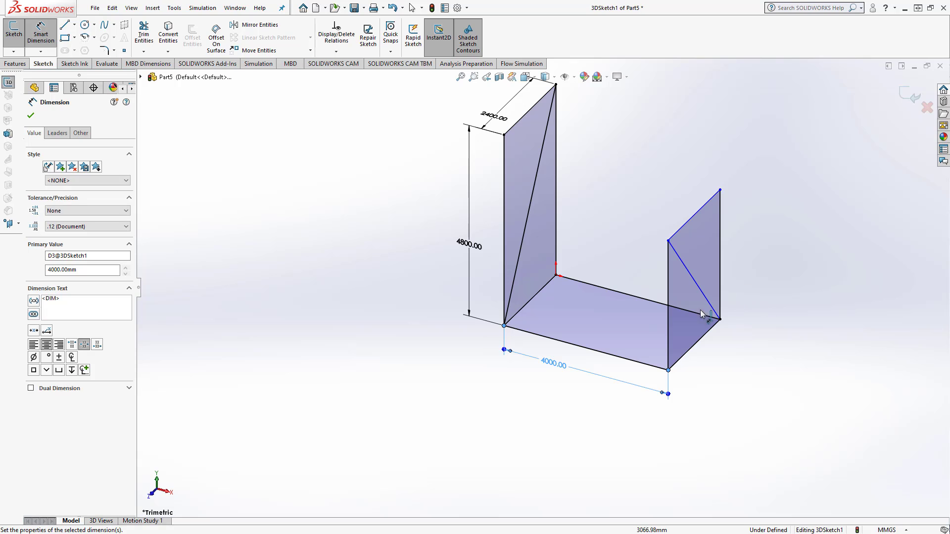
Dimension the front vertical edge of the second upright rectangle, set it to 3600 mm, and finish dimensioning
left_click(670, 324)
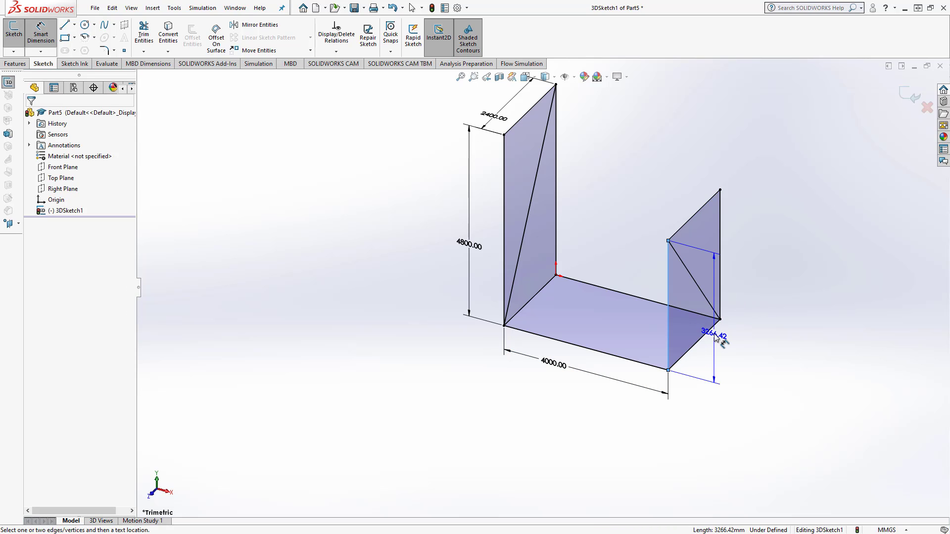
left_click(716, 337)
type("3600")
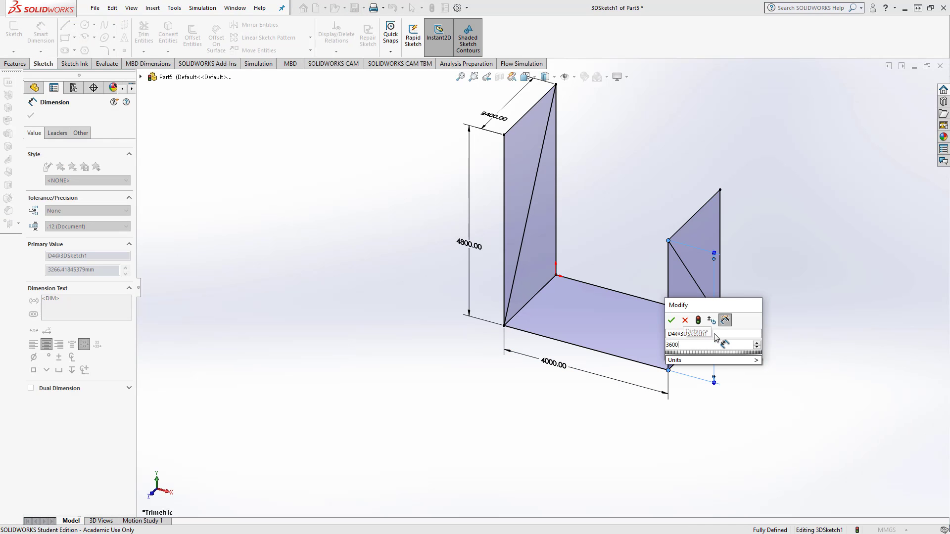
key("Return")
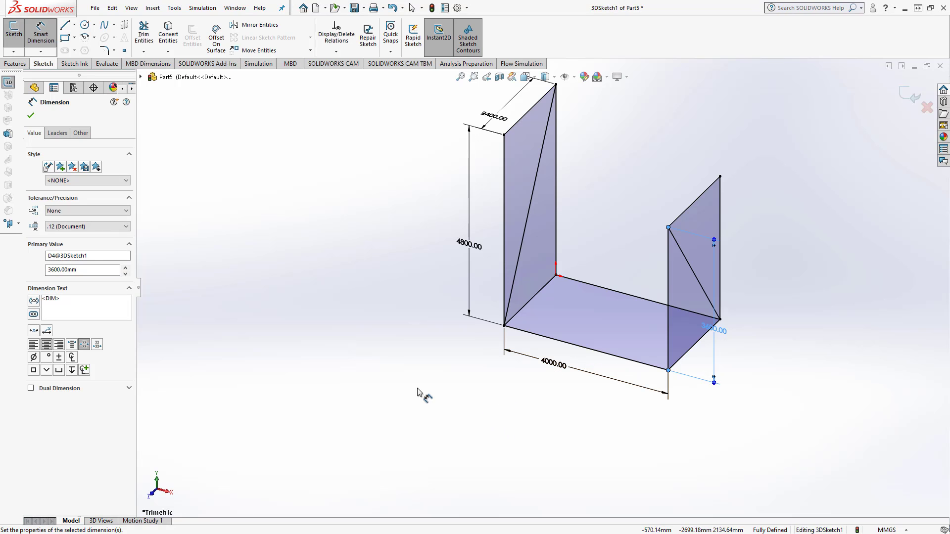
left_click(30, 117)
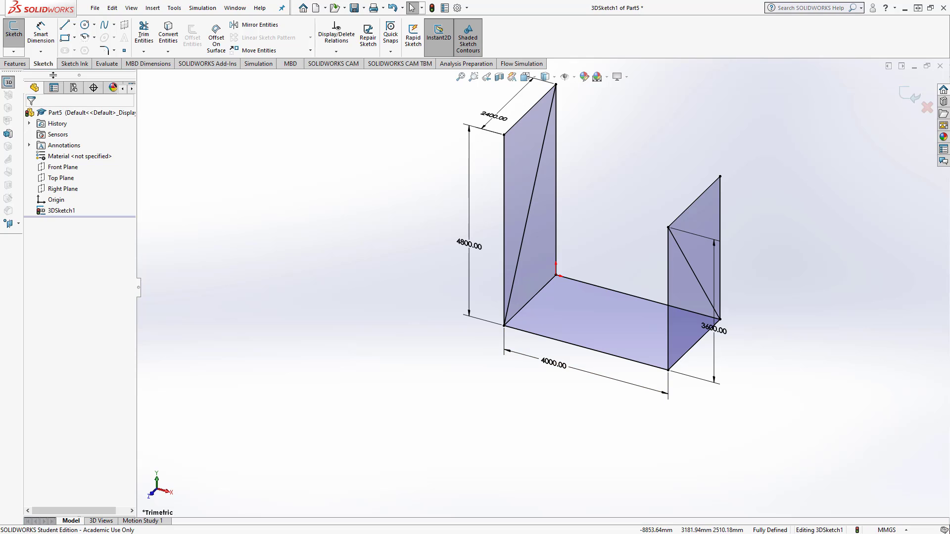
Exit the 3D sketch, keeping its changes, and clear its selection
left_click(14, 53)
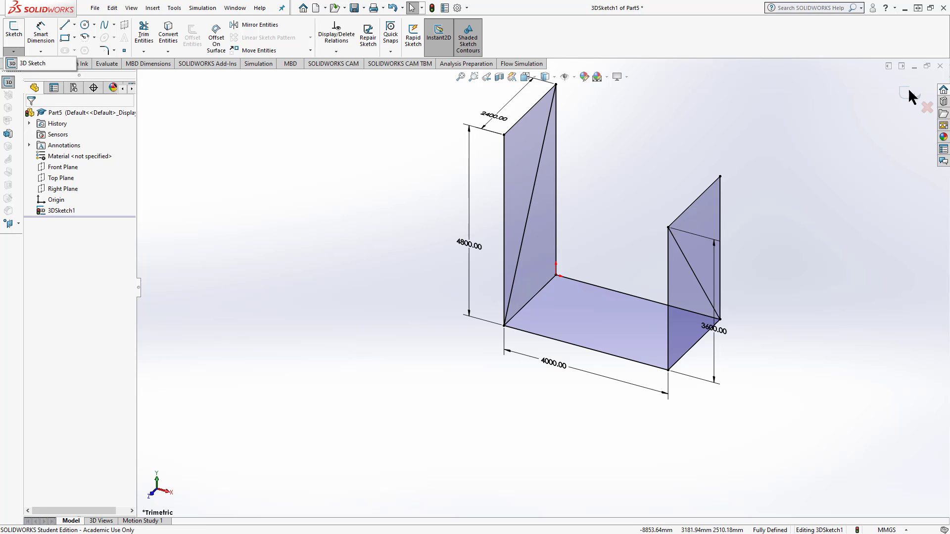
left_click(909, 97)
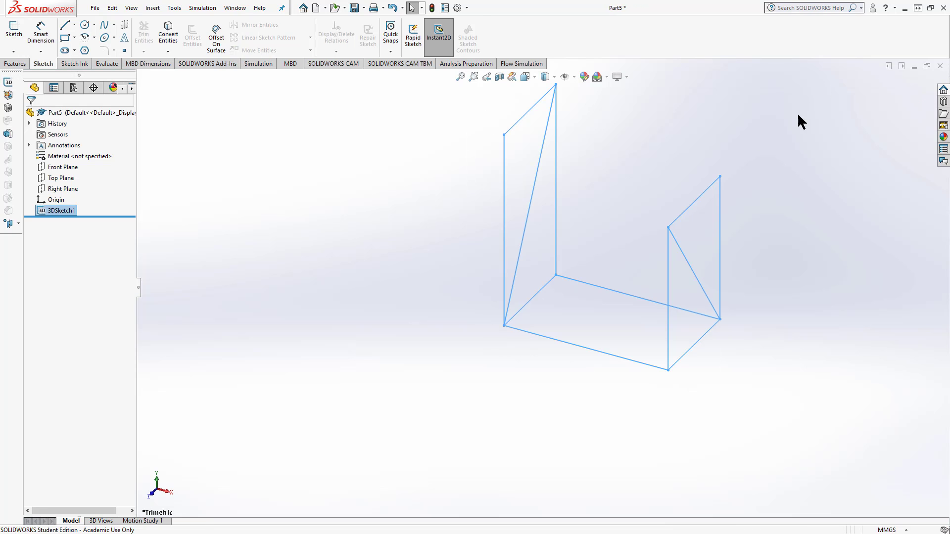
left_click(569, 207)
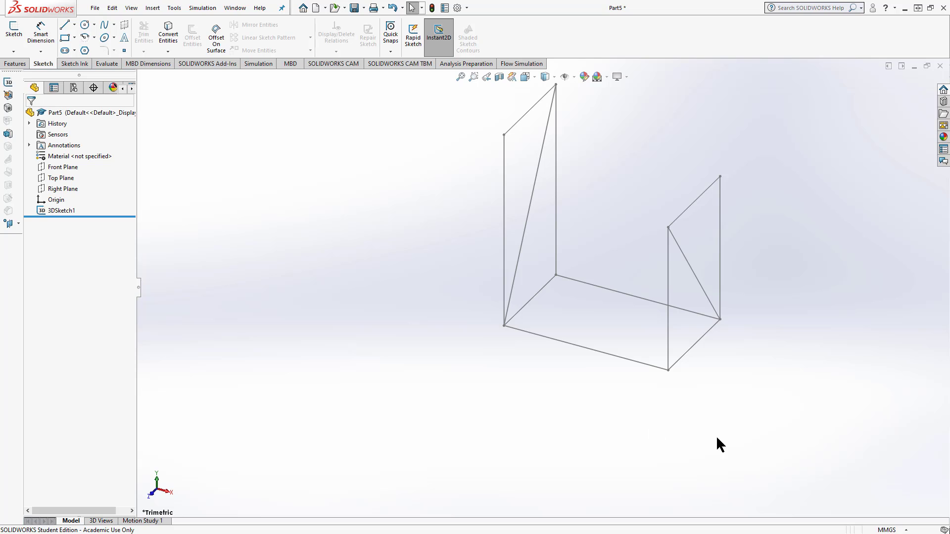
scroll(819, 194, "up", 4)
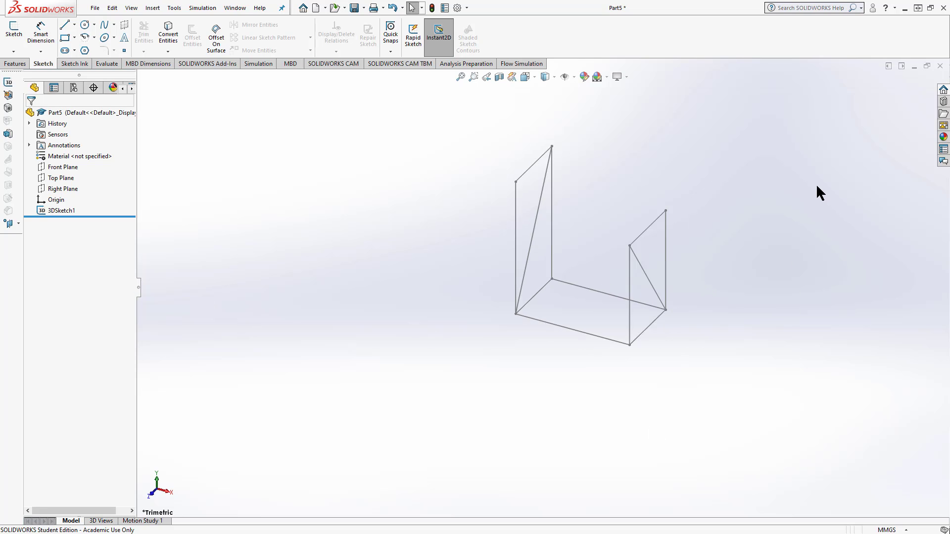
scroll(807, 179, "down", 3)
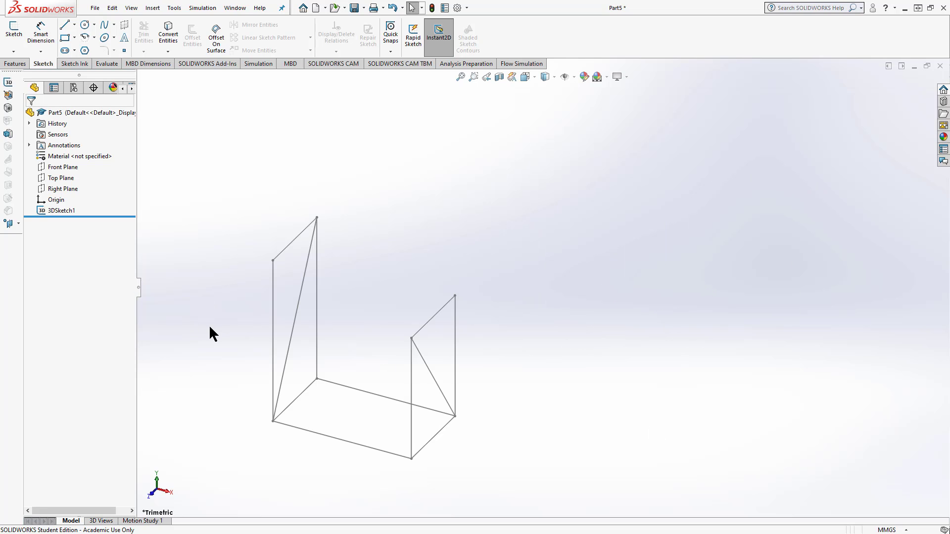